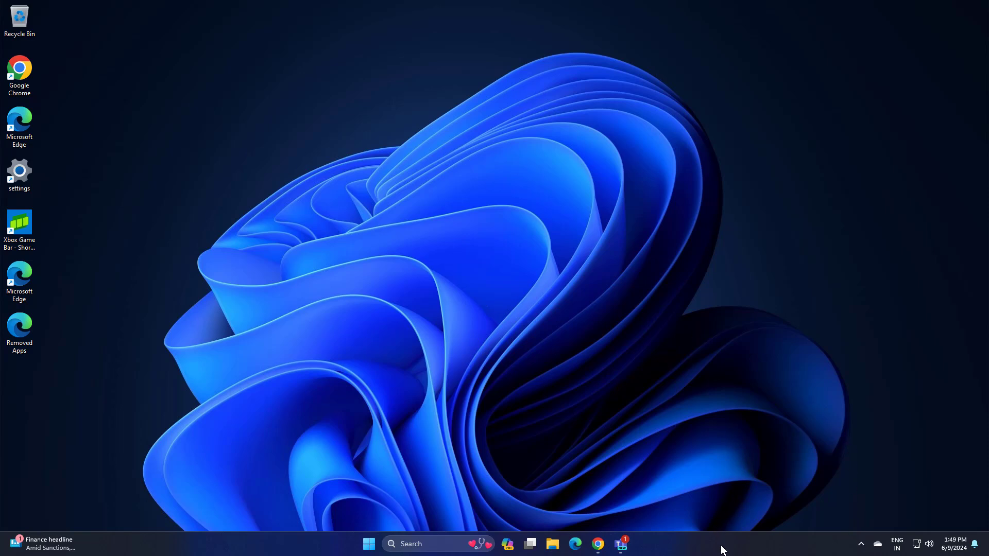
- End the Microsoft Teams app task in Task Manager, check the background processes, and close Task Manager
right_click(721, 546)
click(771, 502)
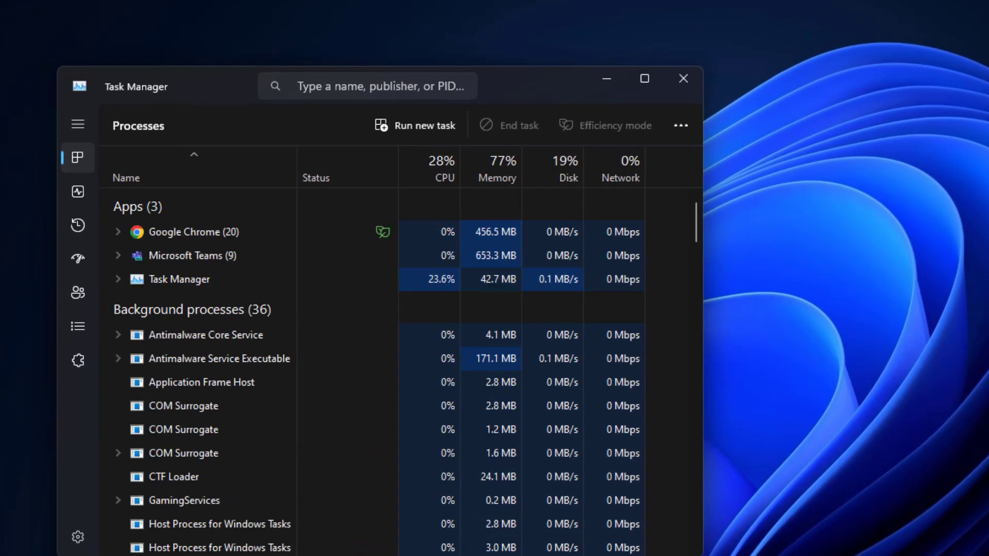
right_click(160, 252)
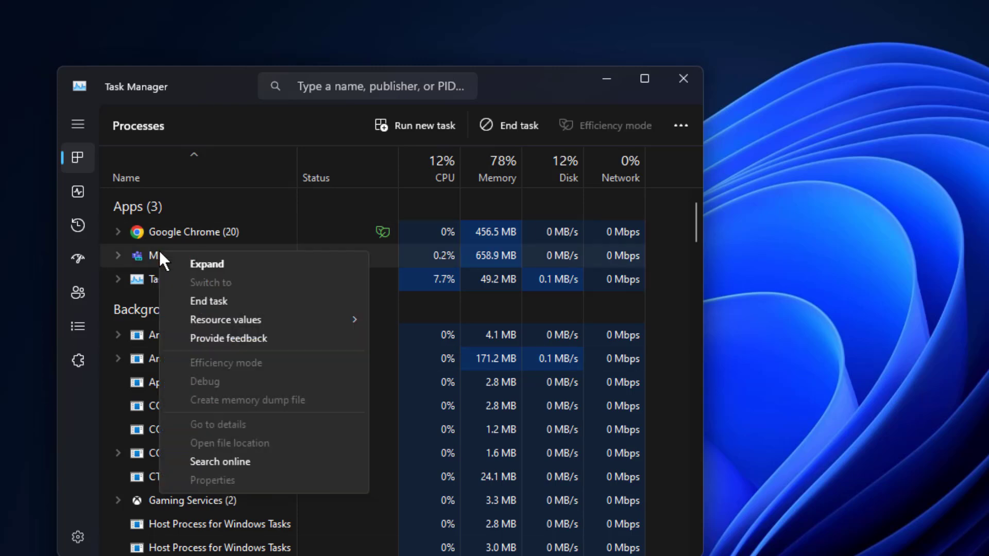
click(214, 301)
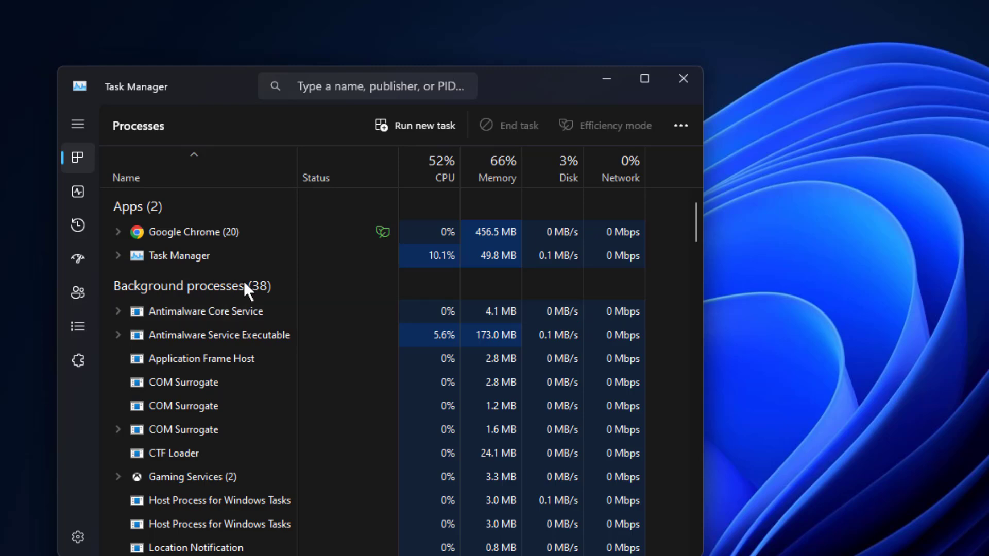
scroll(245, 283, down, 4)
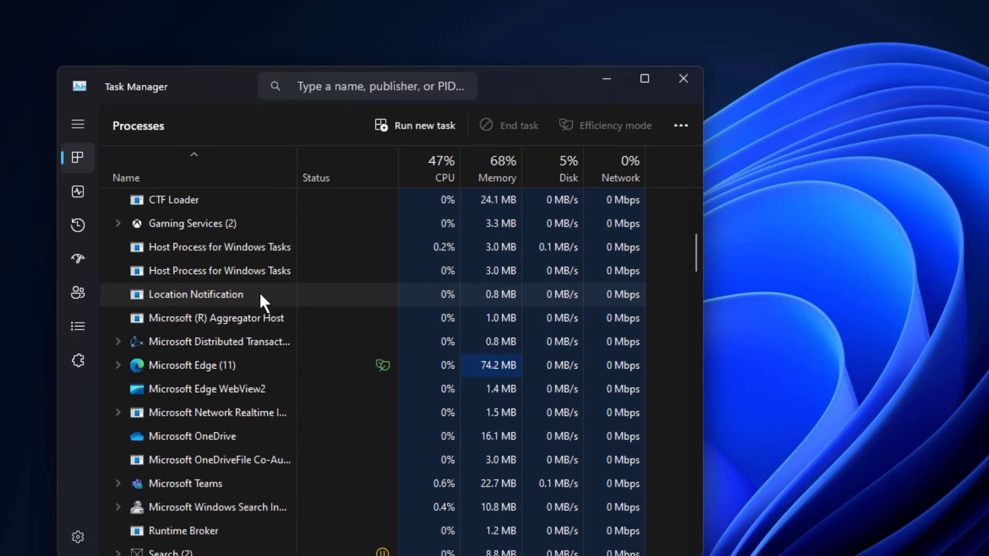
scroll(259, 292, down, 2)
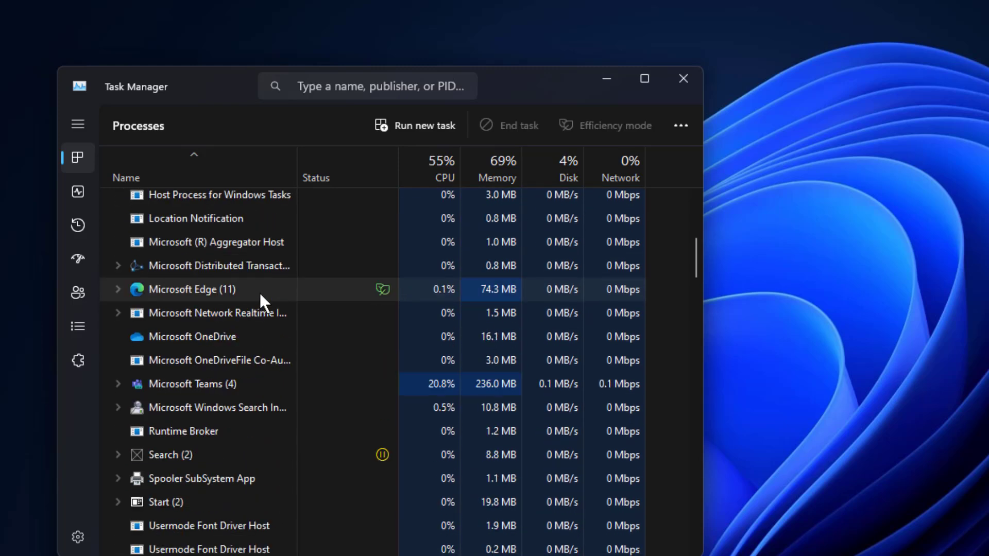
click(689, 80)
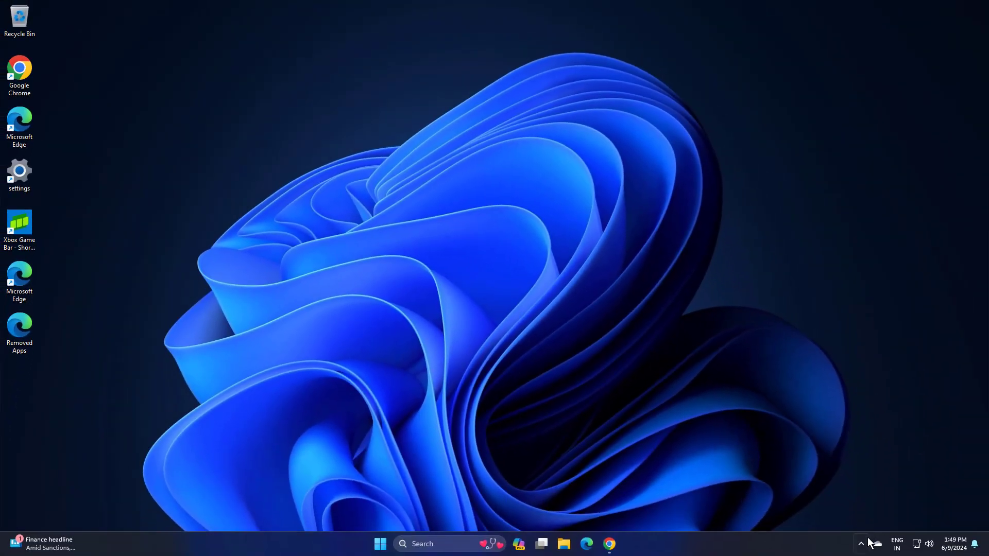
- Quit the Microsoft Teams instance still running in the system tray and collapse the hidden icons
click(867, 544)
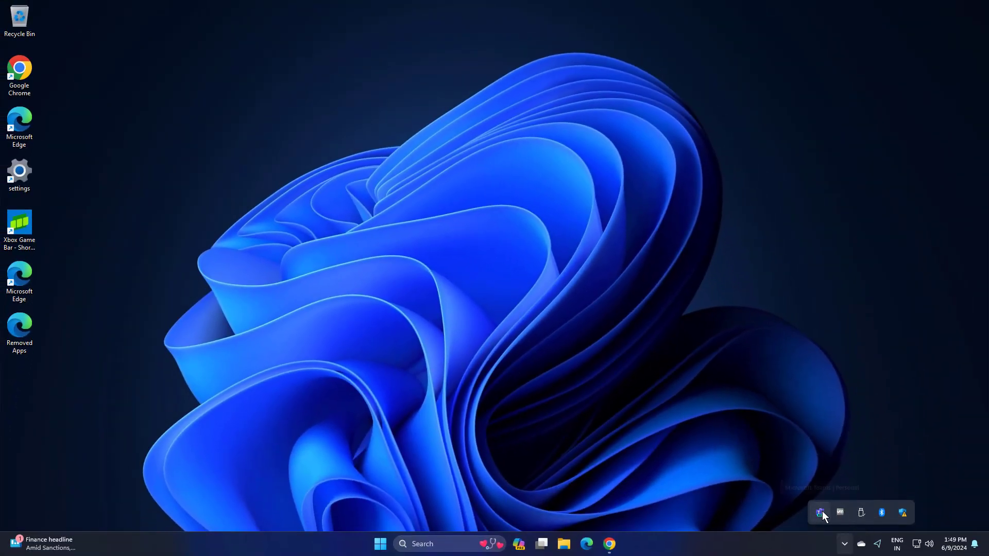
right_click(821, 513)
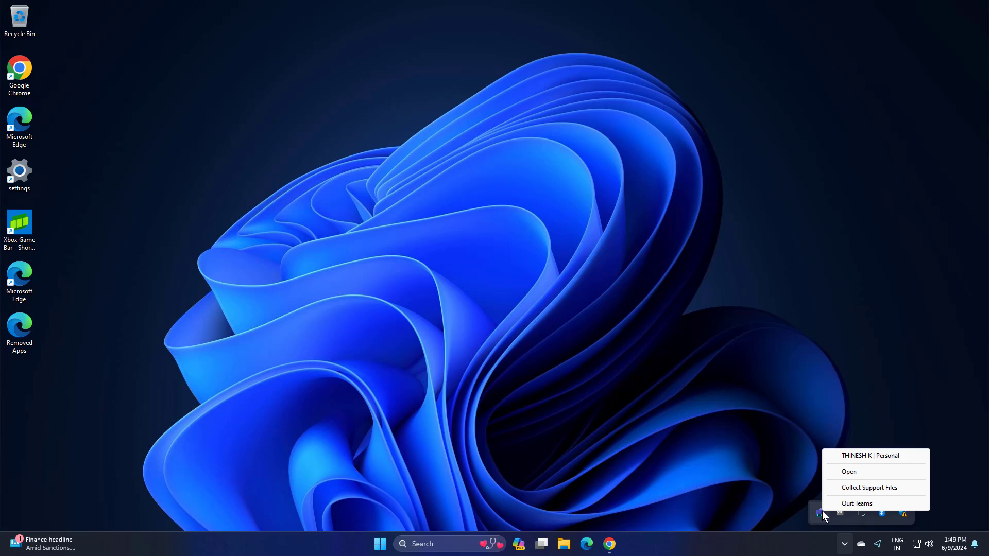
click(852, 502)
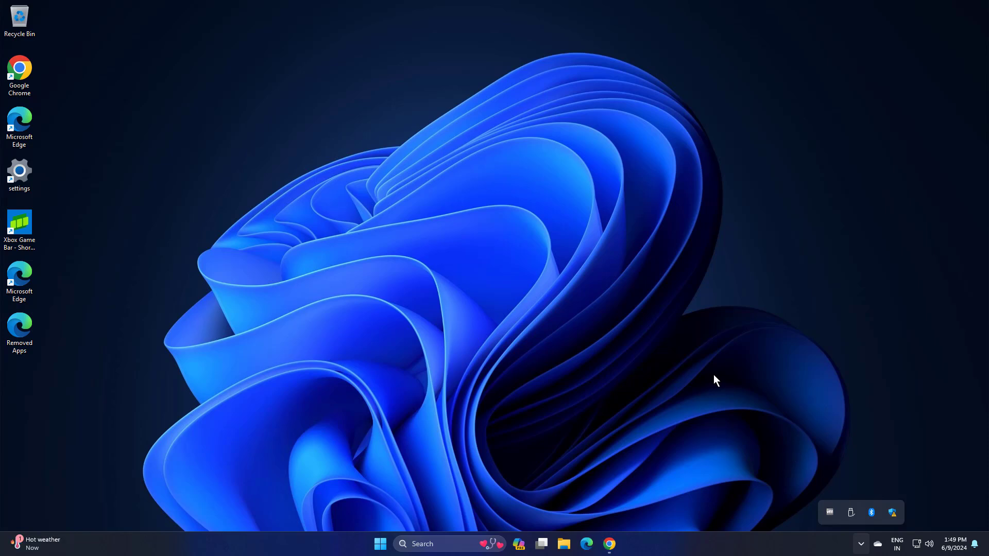
click(861, 544)
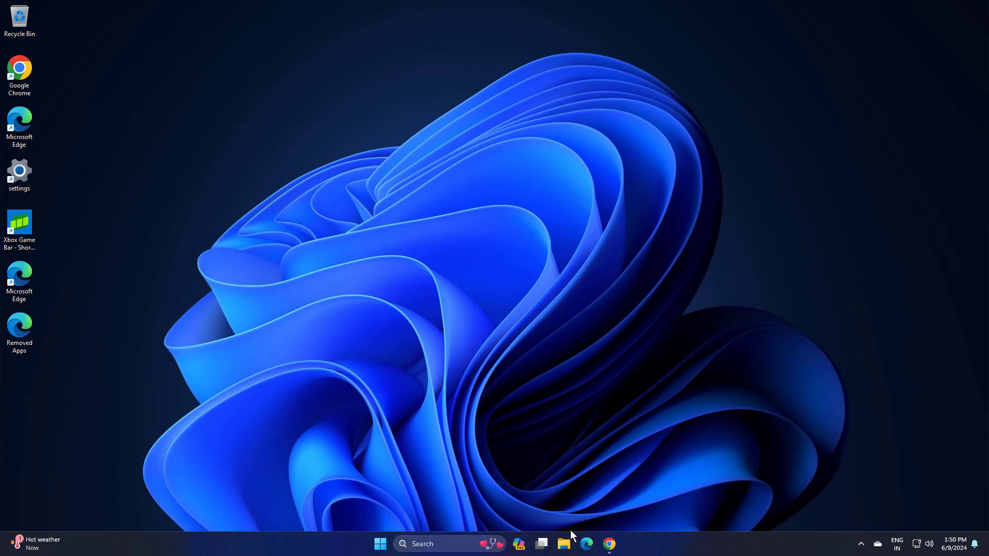
click(564, 544)
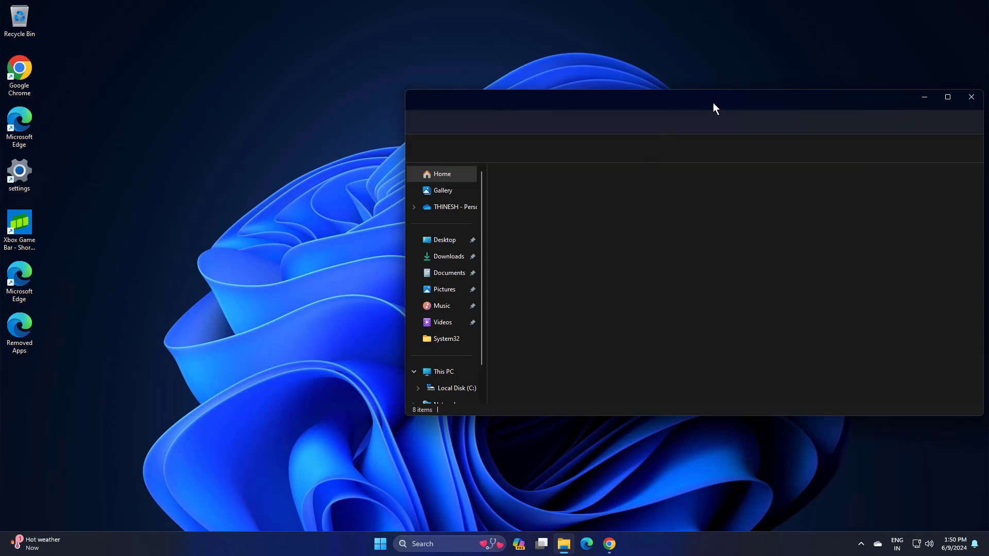
drag(712, 104, 509, 124)
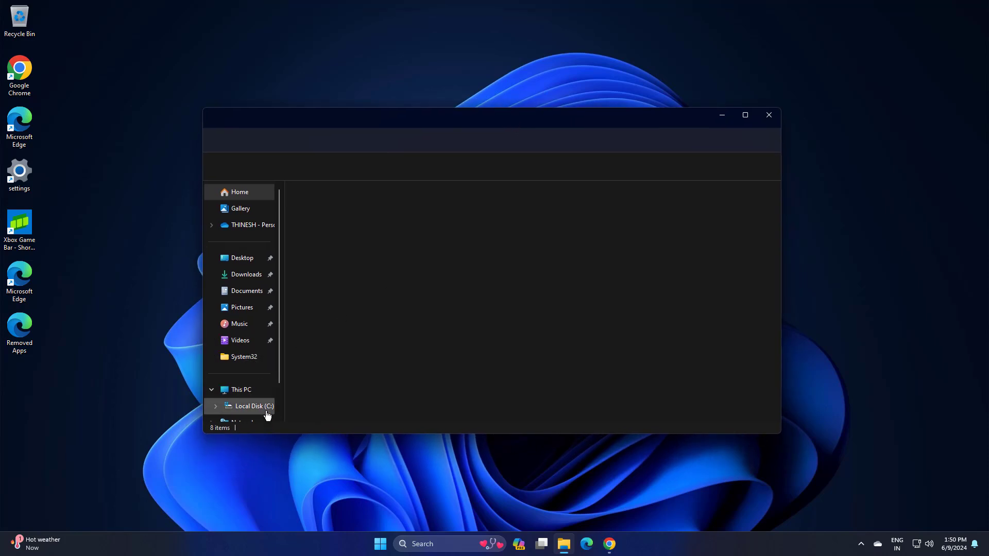
click(250, 407)
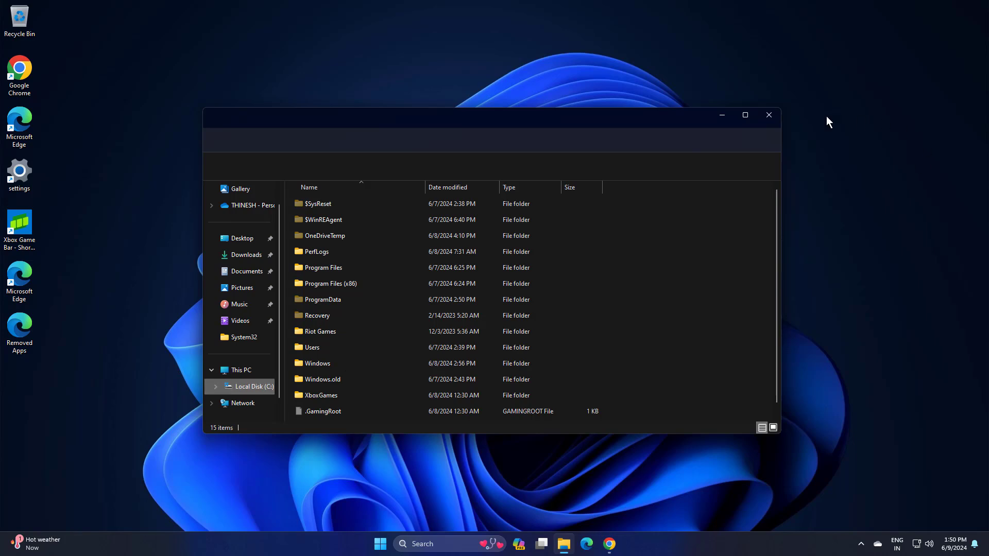
click(768, 114)
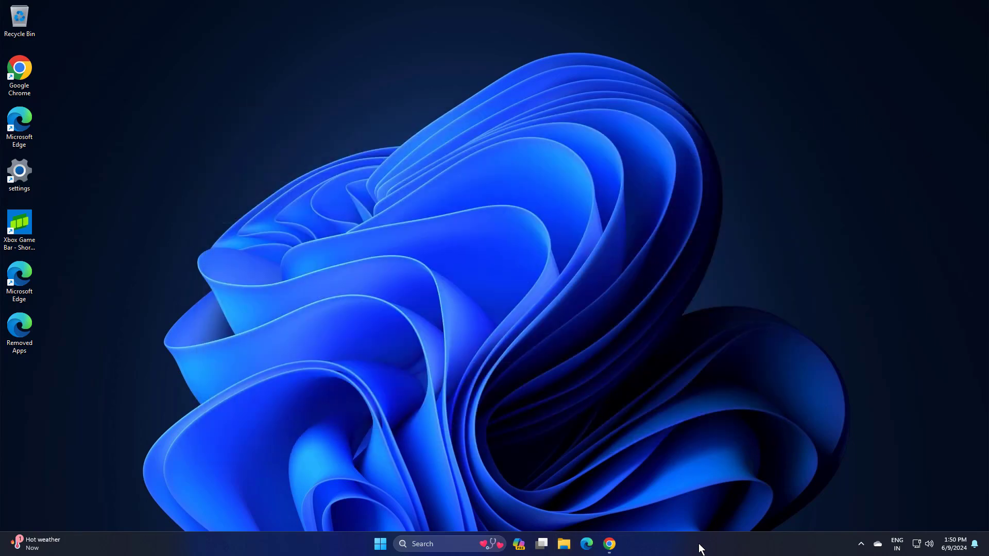
- Restart the Windows Explorer process from Task Manager and close Task Manager
right_click(700, 548)
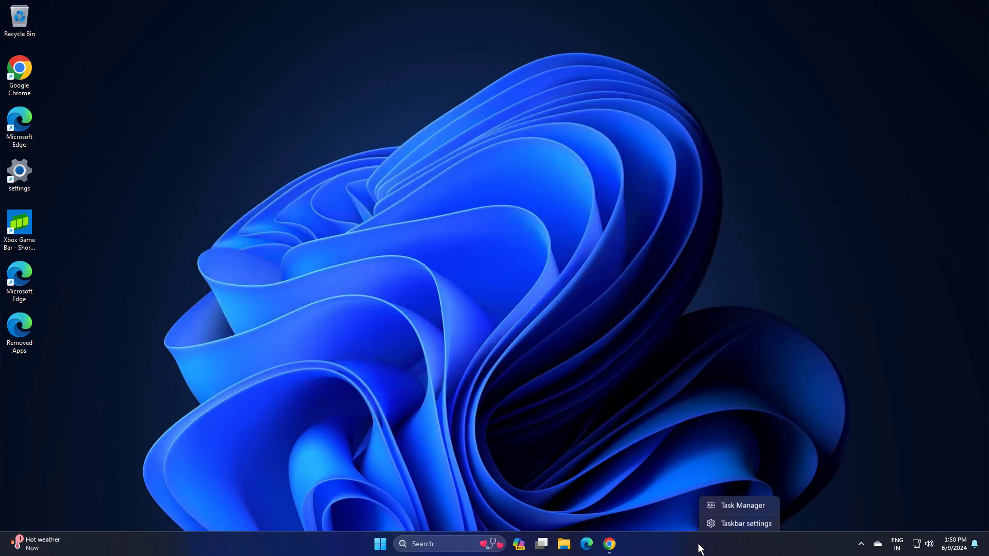
click(738, 506)
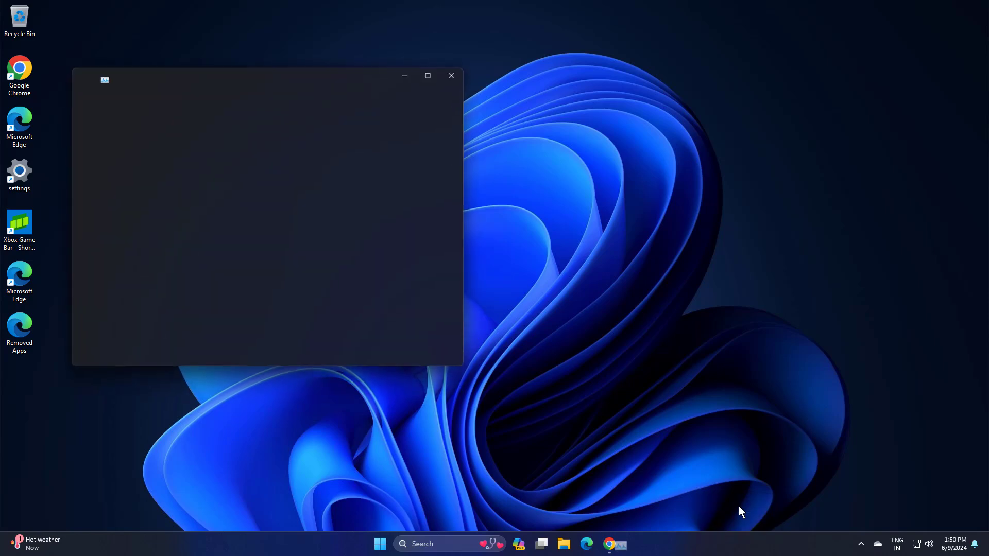
scroll(284, 247, down, 6)
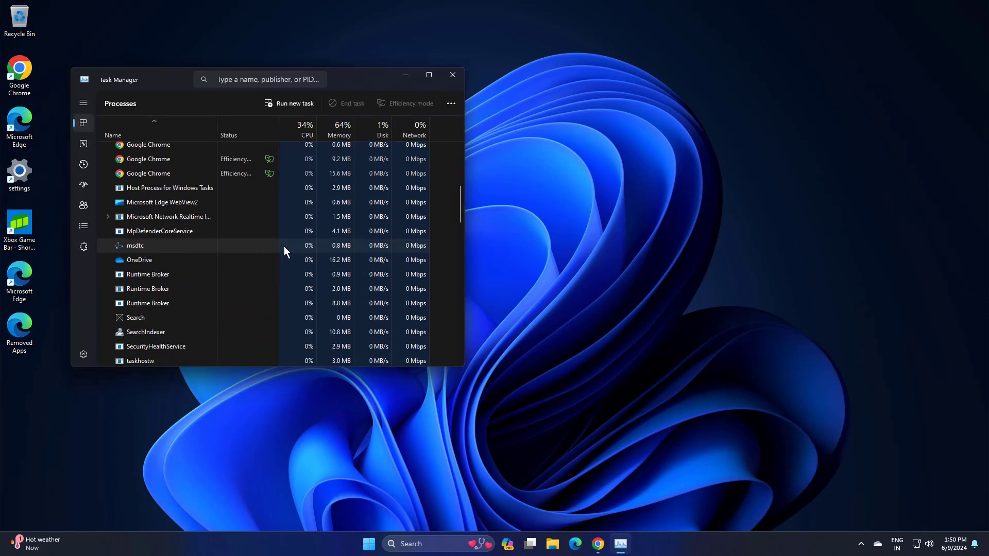
scroll(285, 252, down, 15)
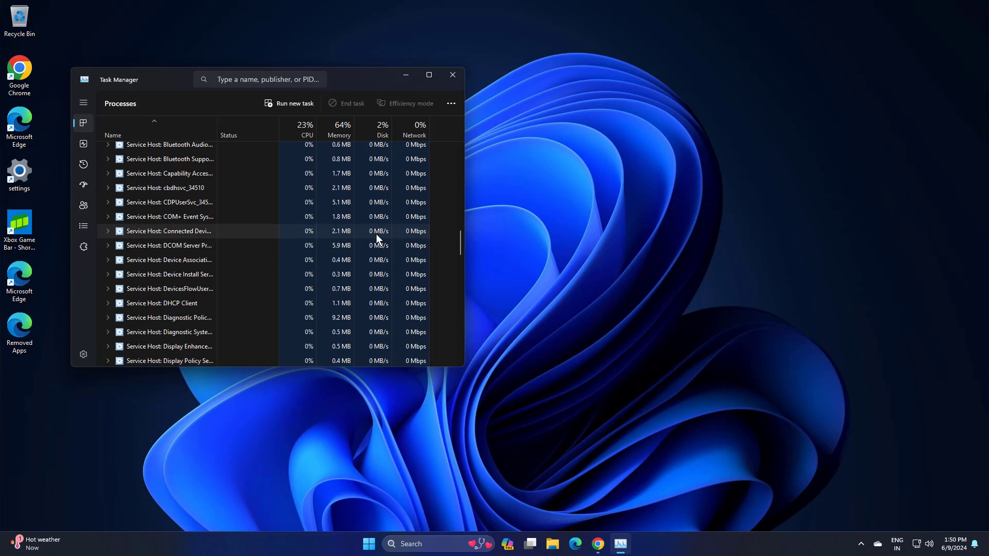
scroll(376, 240, down, 15)
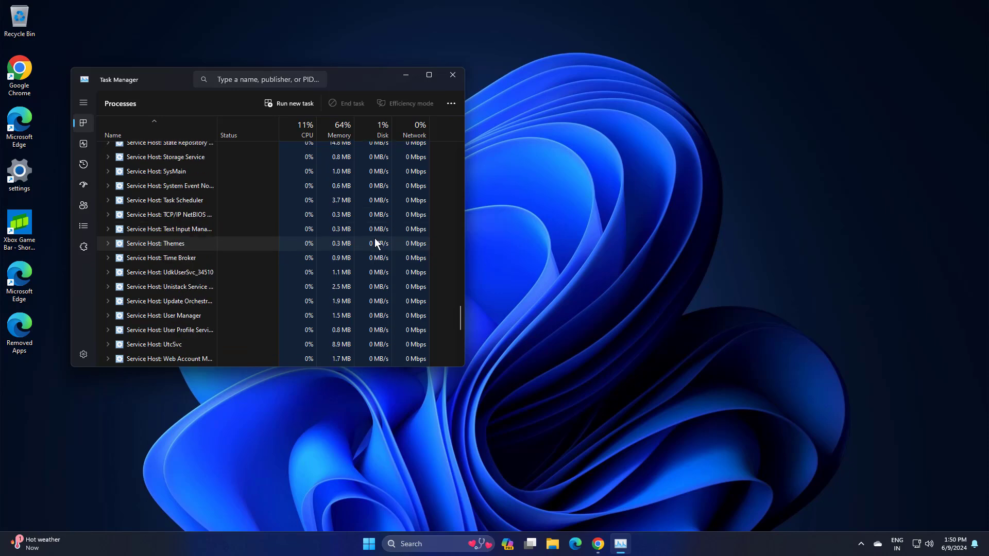
scroll(375, 240, down, 5)
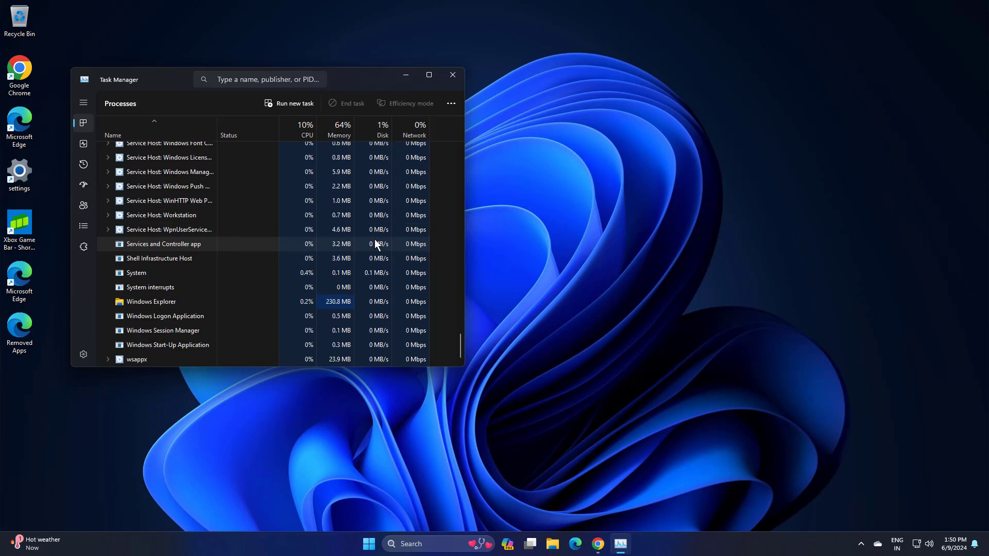
right_click(205, 301)
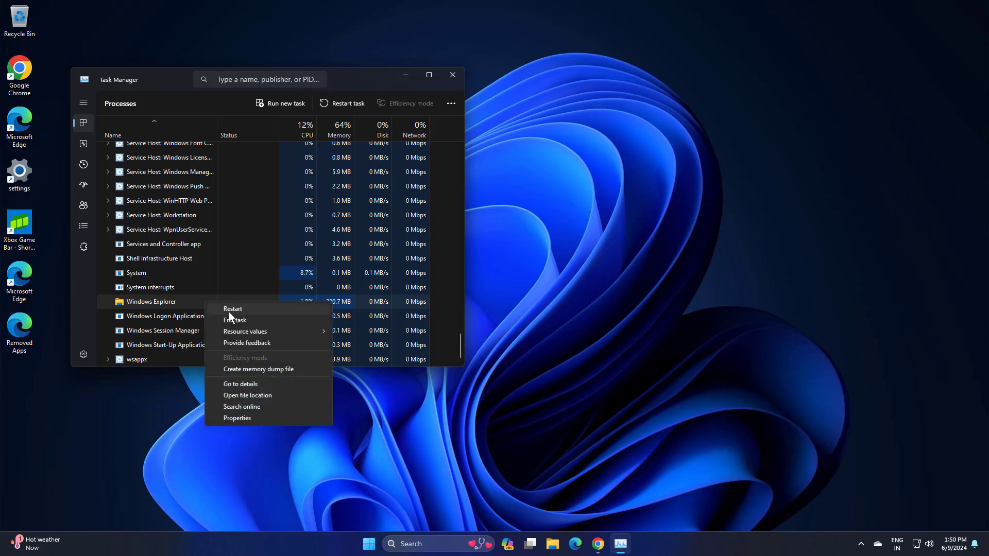
click(228, 311)
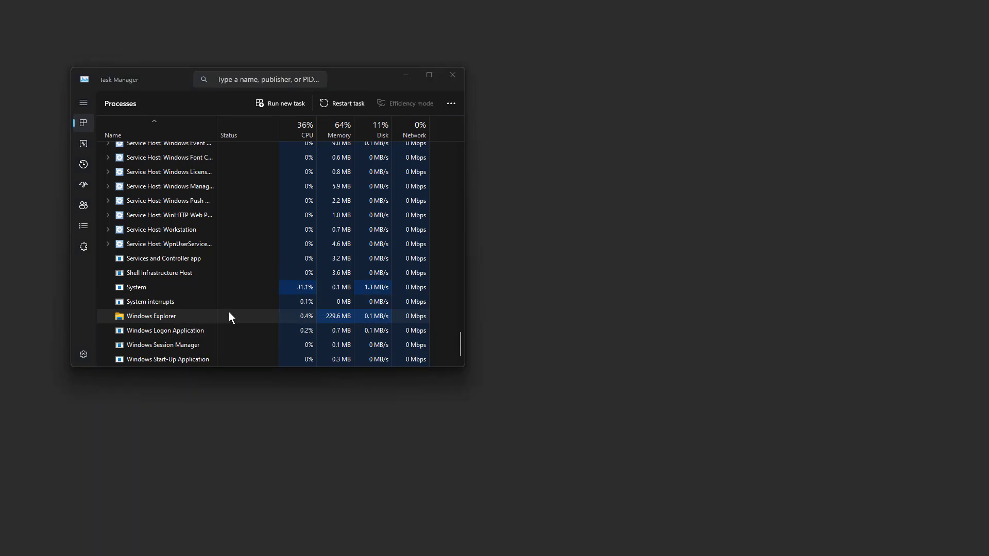
scroll(301, 245, up, 1)
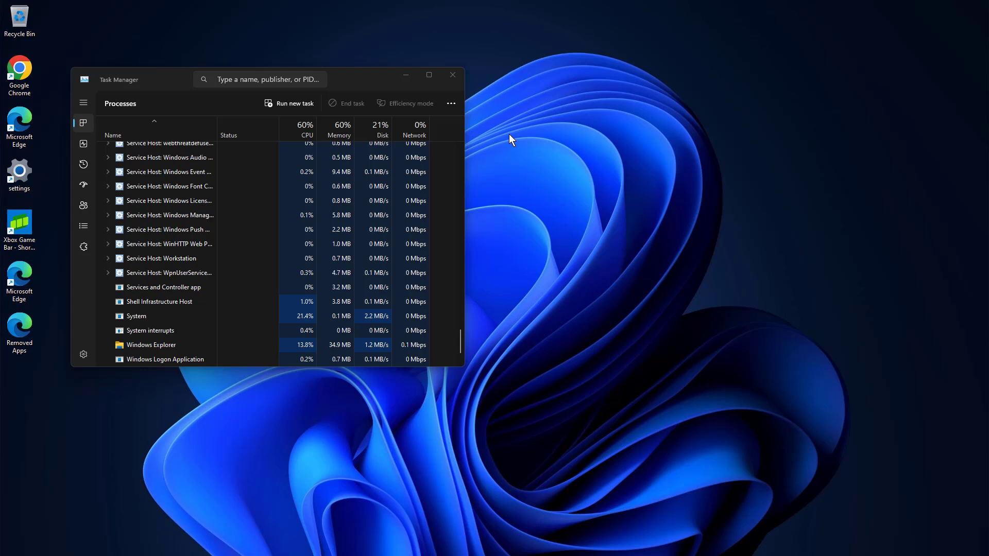
click(459, 73)
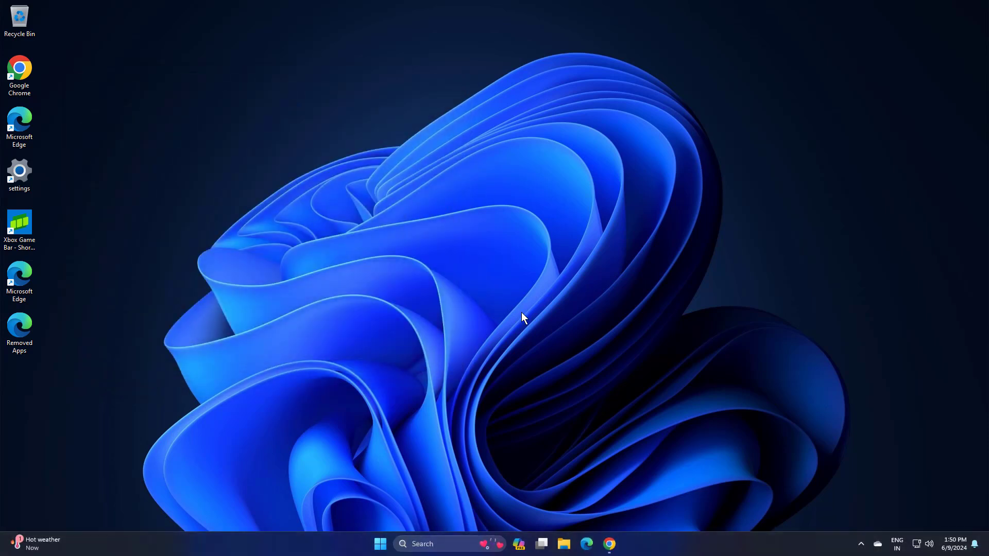
- Open File Explorer and go to the AppData\Roaming\Microsoft folder inside the user's profile folder on Local Disk (C:)
click(565, 544)
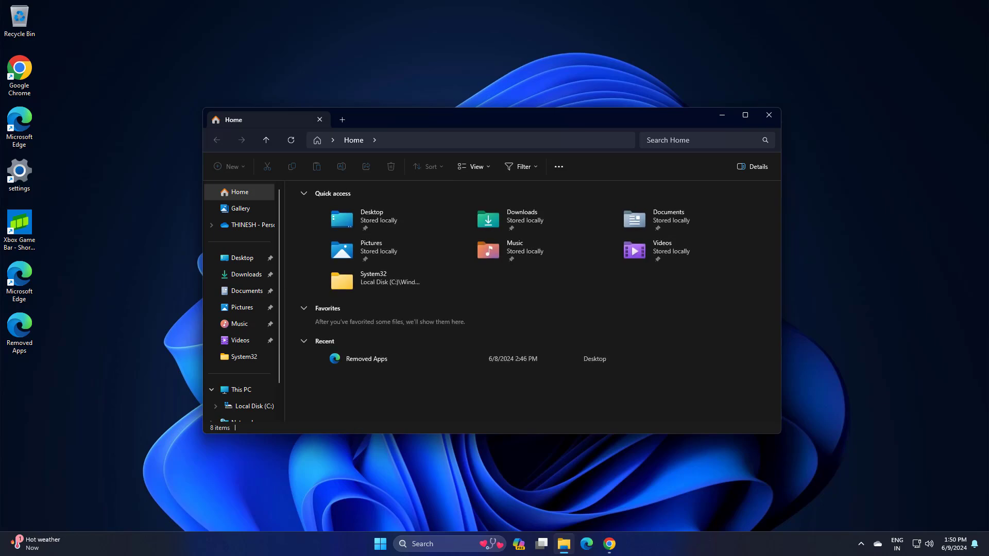
scroll(261, 408, down, 1)
click(253, 387)
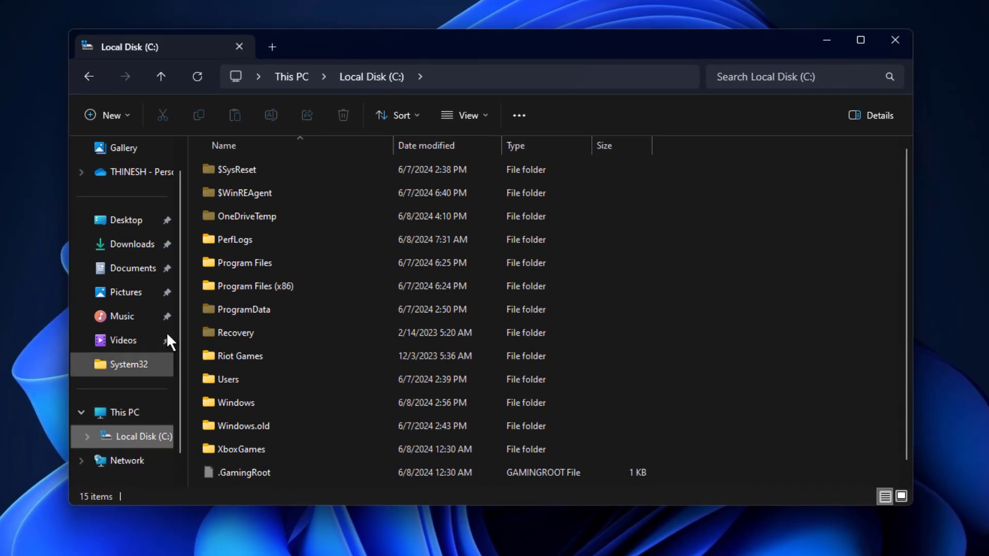
double_click(257, 376)
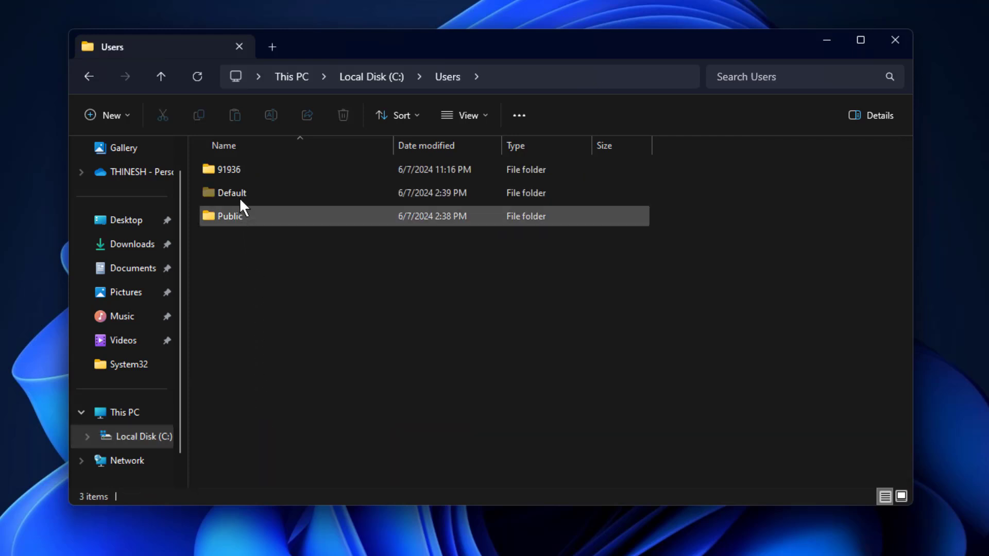
double_click(271, 172)
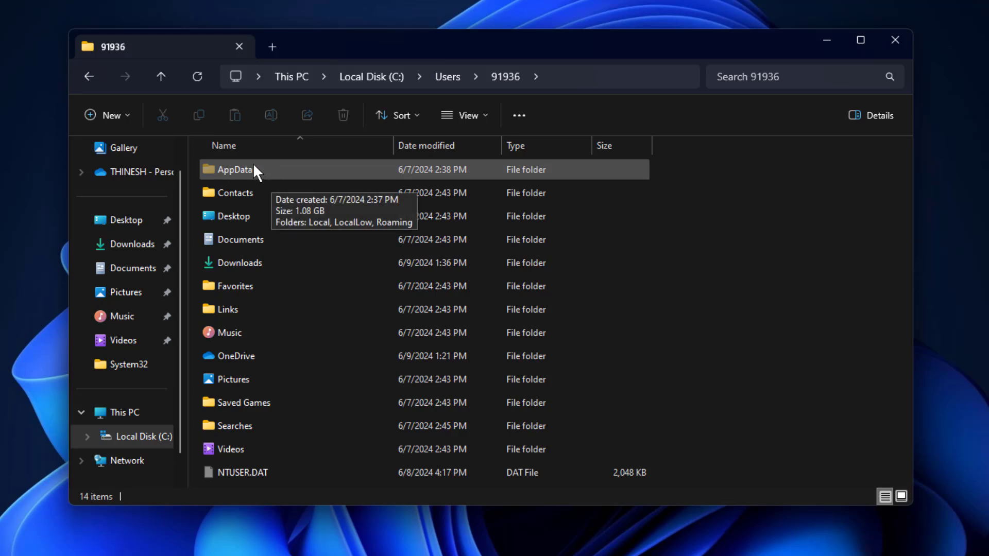
double_click(255, 167)
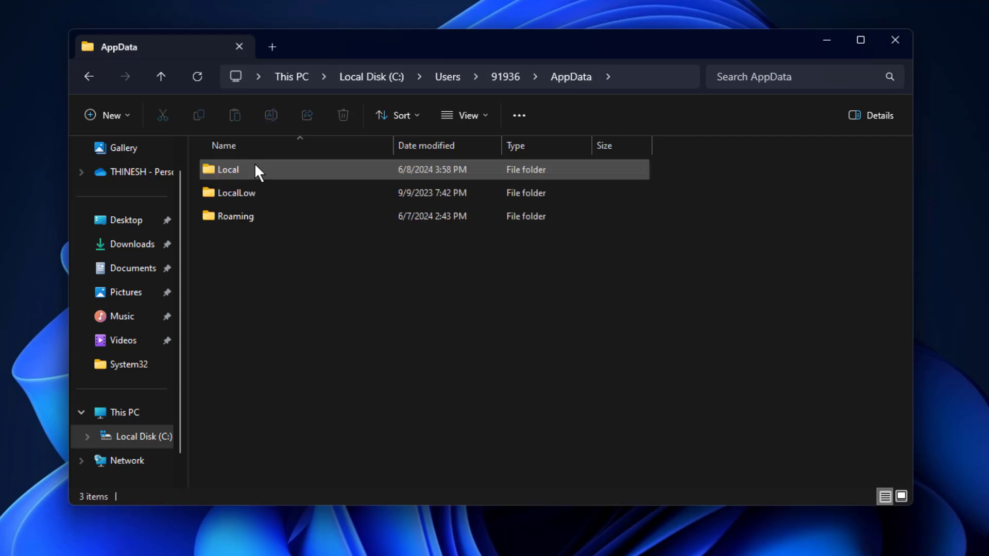
double_click(267, 215)
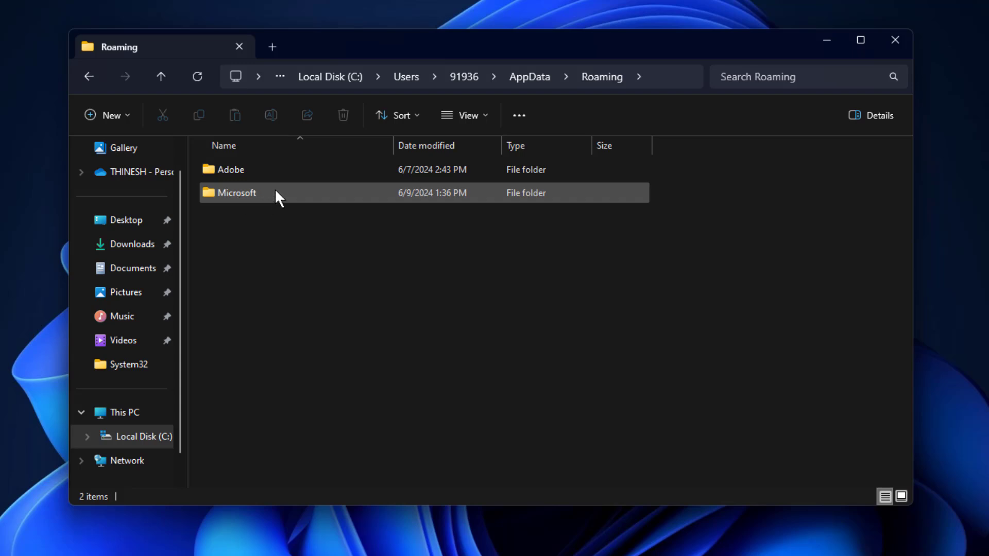
double_click(275, 190)
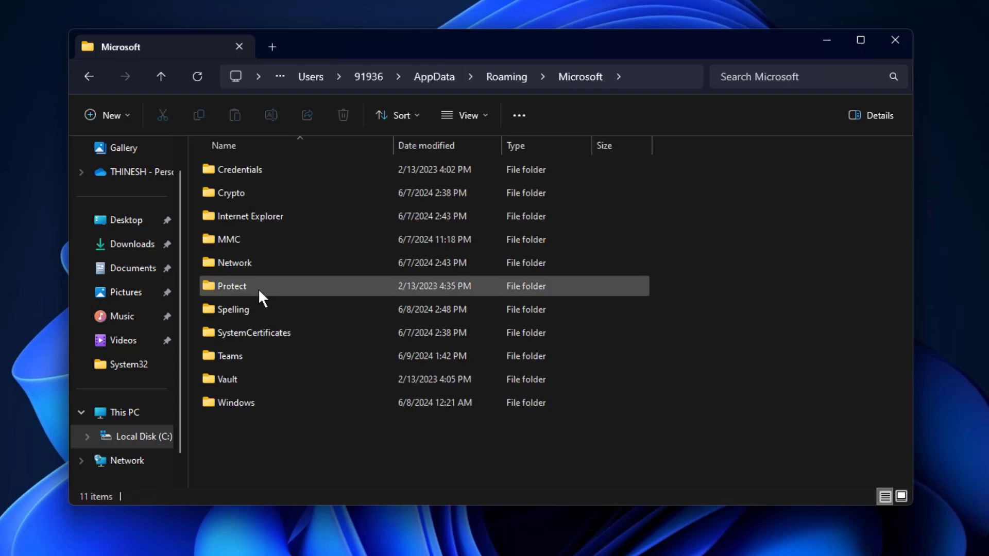
- Set Folder Options to show hidden files, folders, and drives, and apply the setting
click(519, 115)
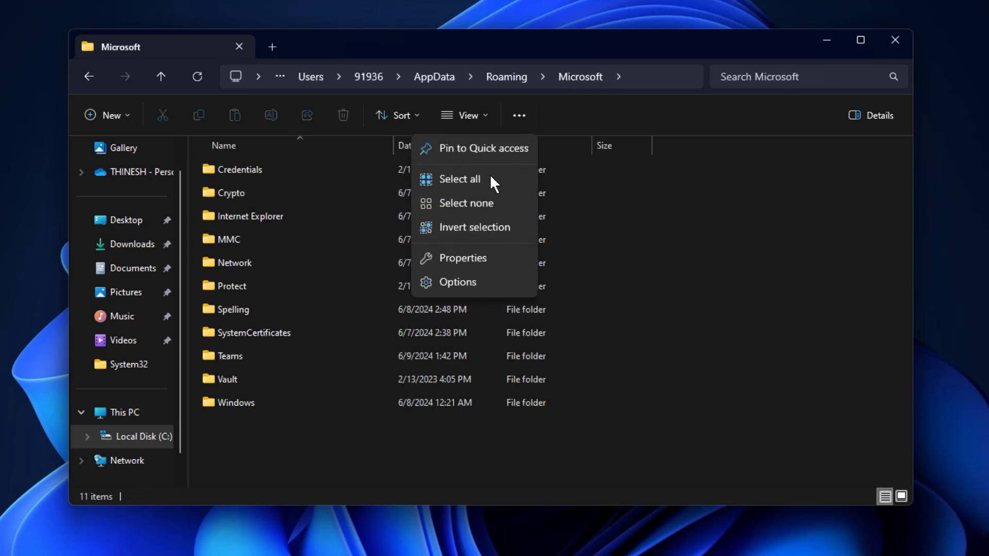
click(460, 282)
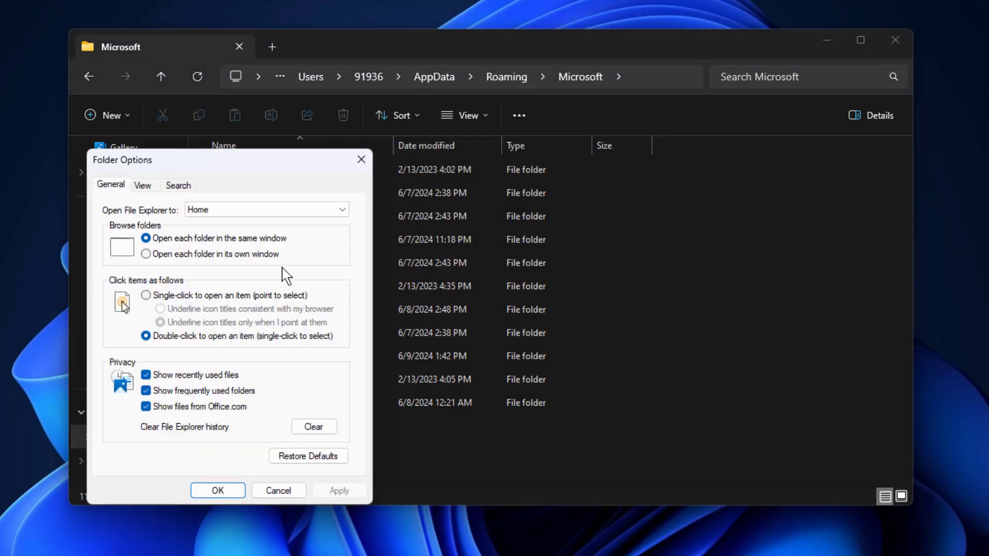
click(143, 185)
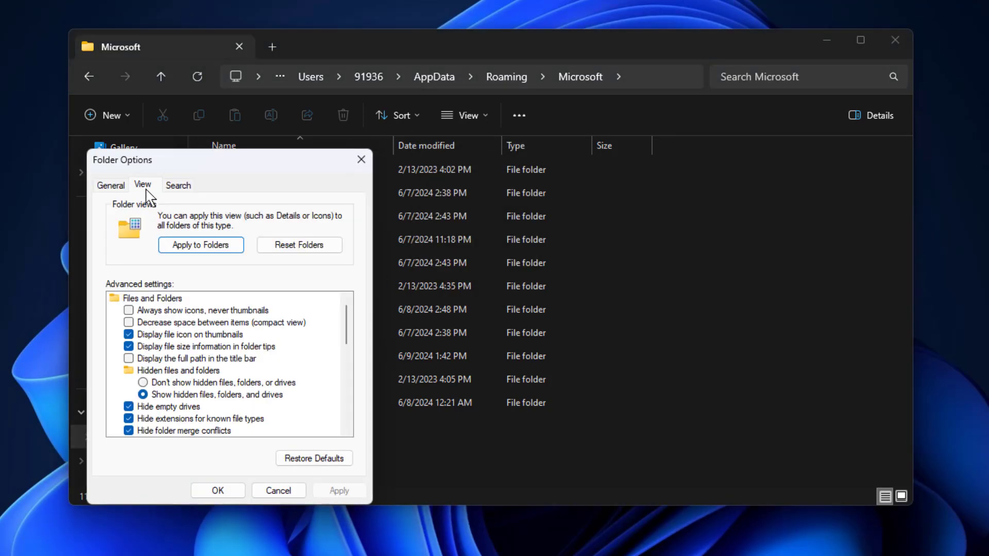
click(143, 382)
click(176, 394)
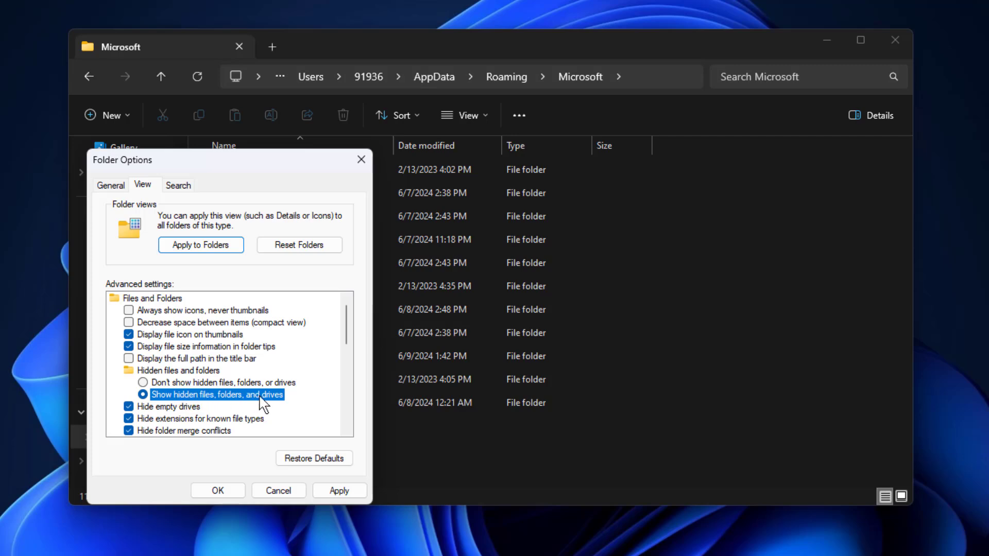
click(332, 493)
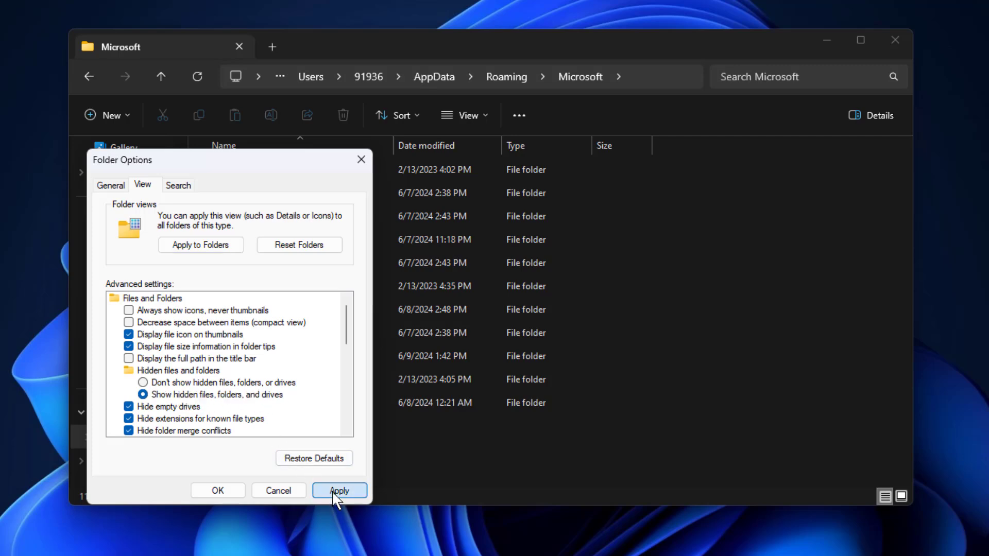
click(218, 492)
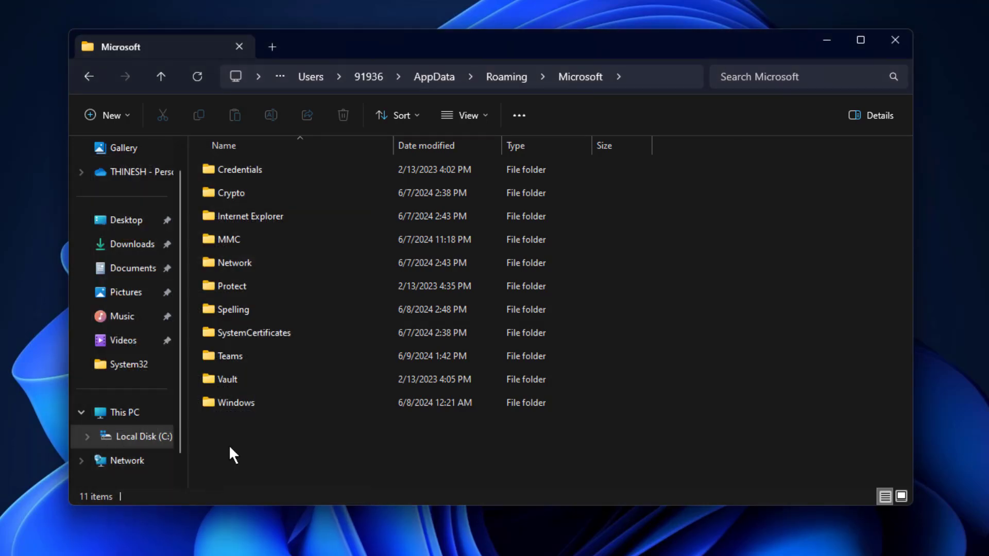
- Open the Teams folder, delete all of its contents, and close File Explorer
click(237, 355)
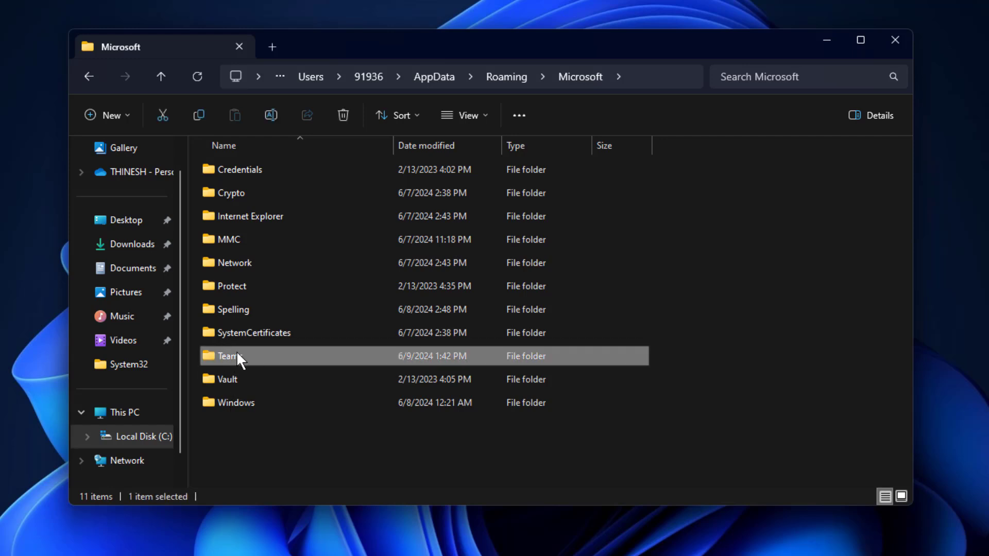
double_click(237, 353)
drag(286, 338, 230, 169)
right_click(253, 196)
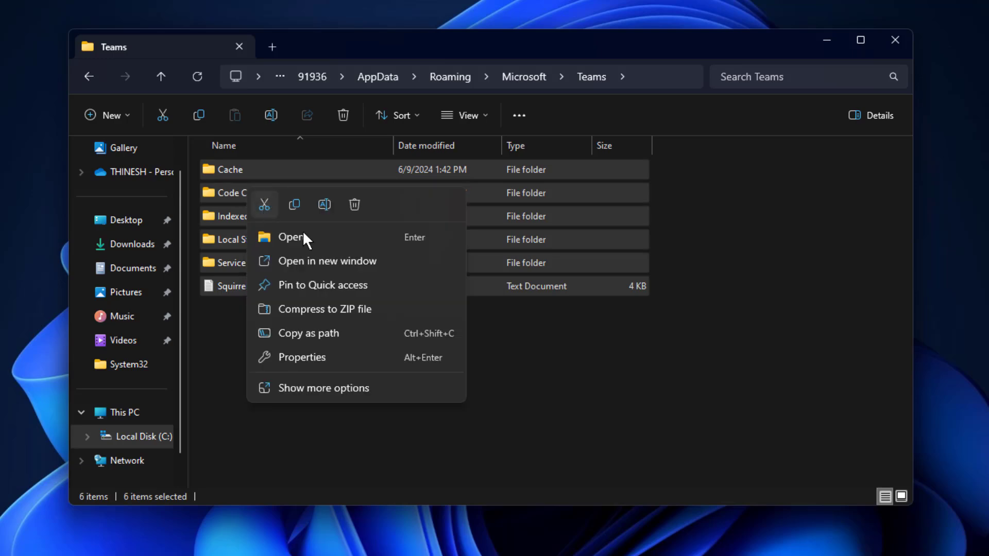
click(353, 205)
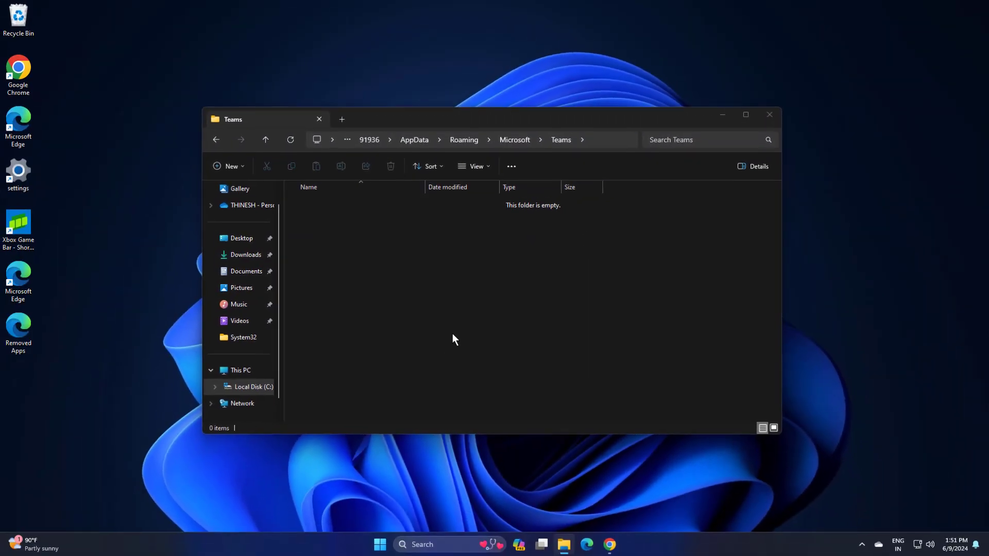
click(773, 116)
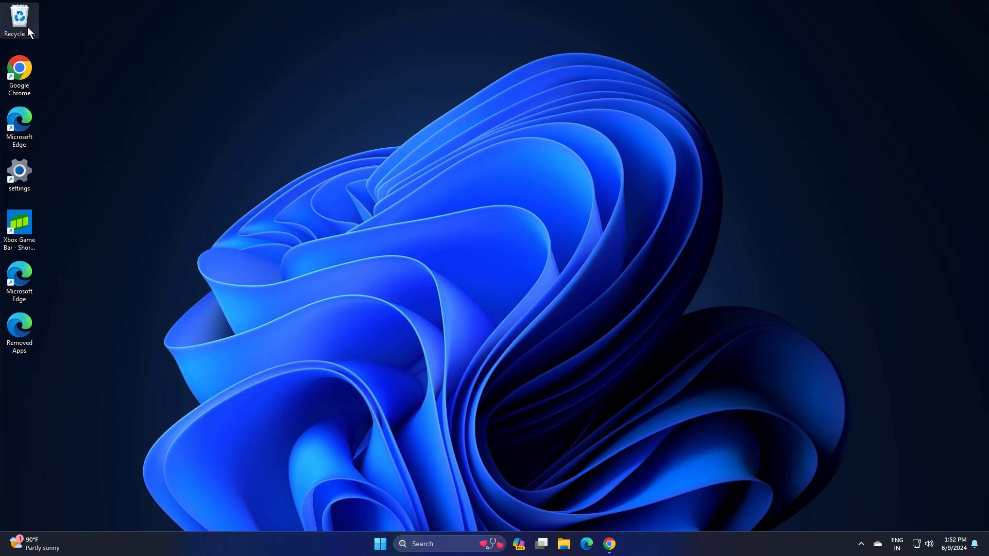
- Empty the Recycle Bin from the desktop and confirm the permanent deletion
right_click(29, 28)
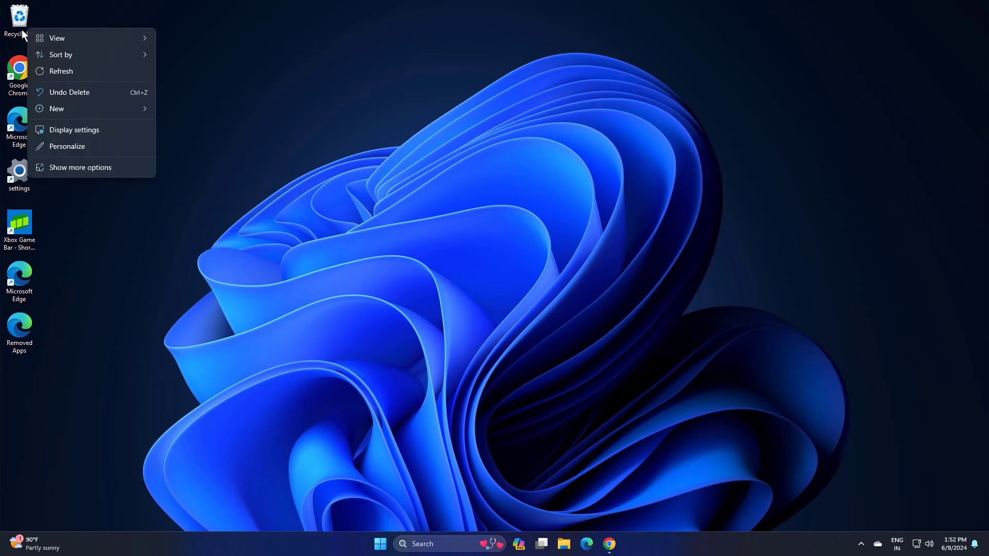
click(22, 30)
right_click(22, 29)
click(58, 78)
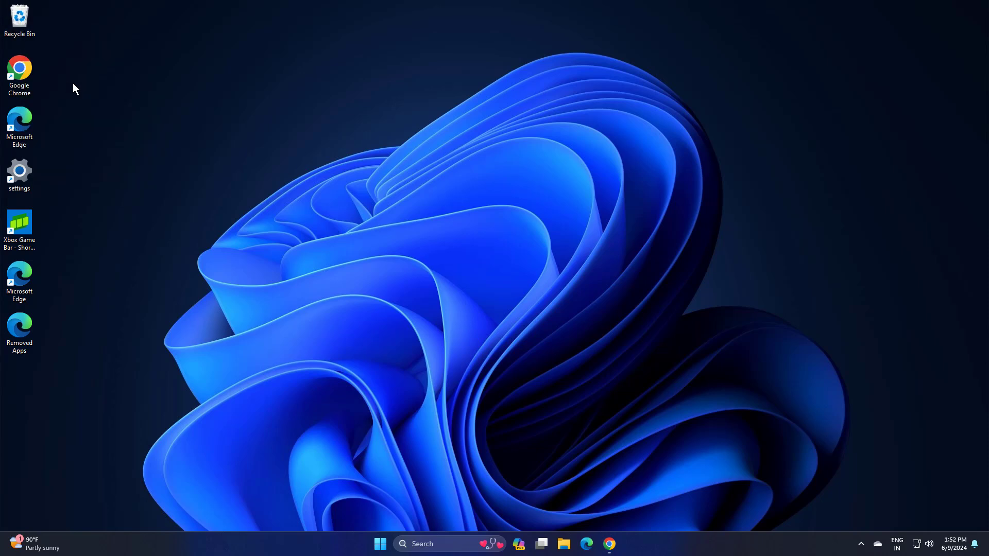
click(555, 282)
- Search Windows for "tea" and open the app settings of Microsoft Teams
click(430, 539)
text(tea)
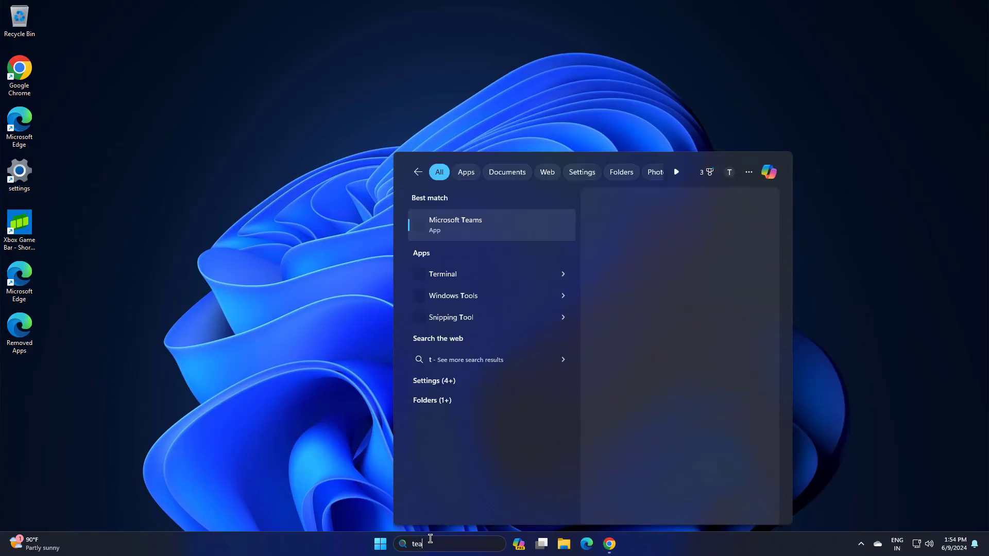
right_click(460, 213)
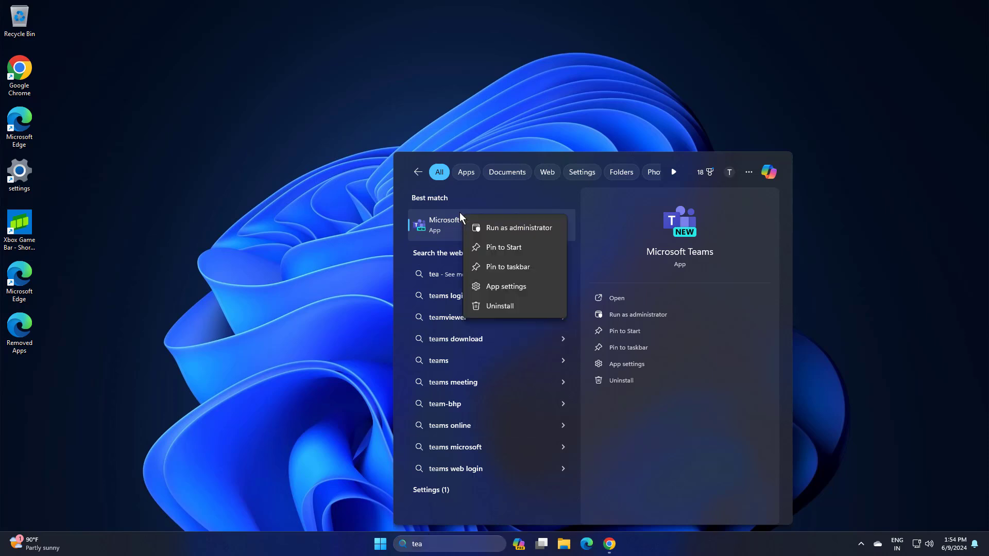
click(512, 287)
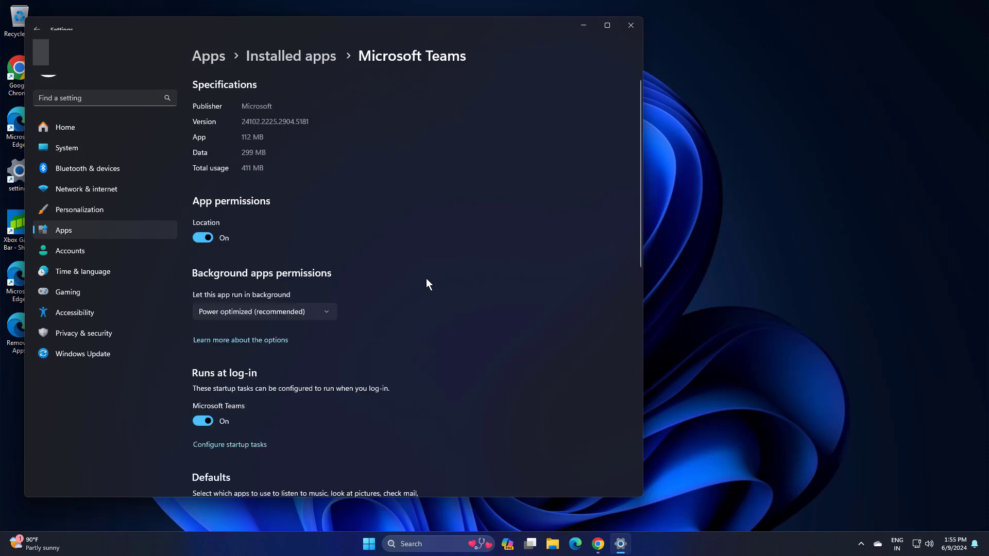
- Repair the Microsoft Teams app, reset it including its app data, and close Settings
scroll(375, 278, down, 5)
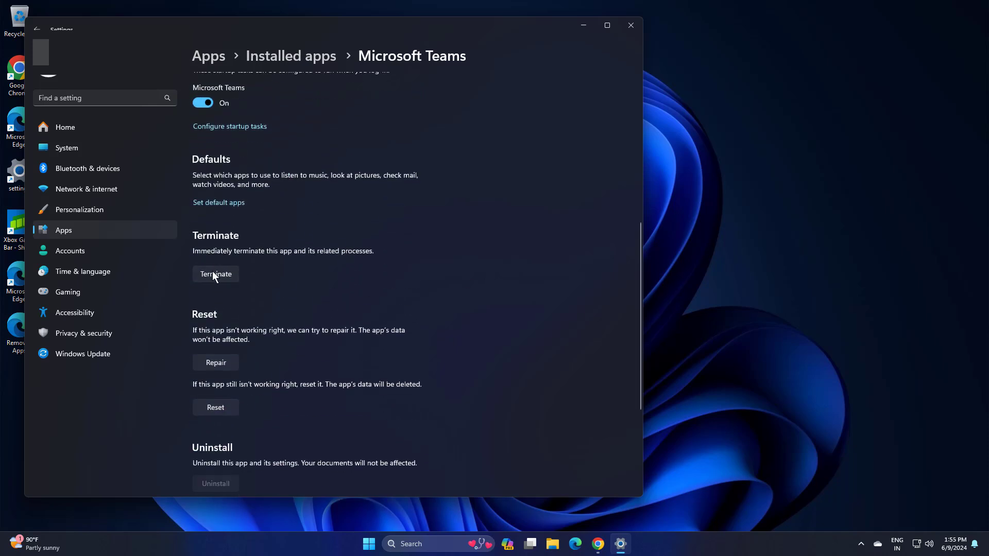
scroll(212, 271, down, 3)
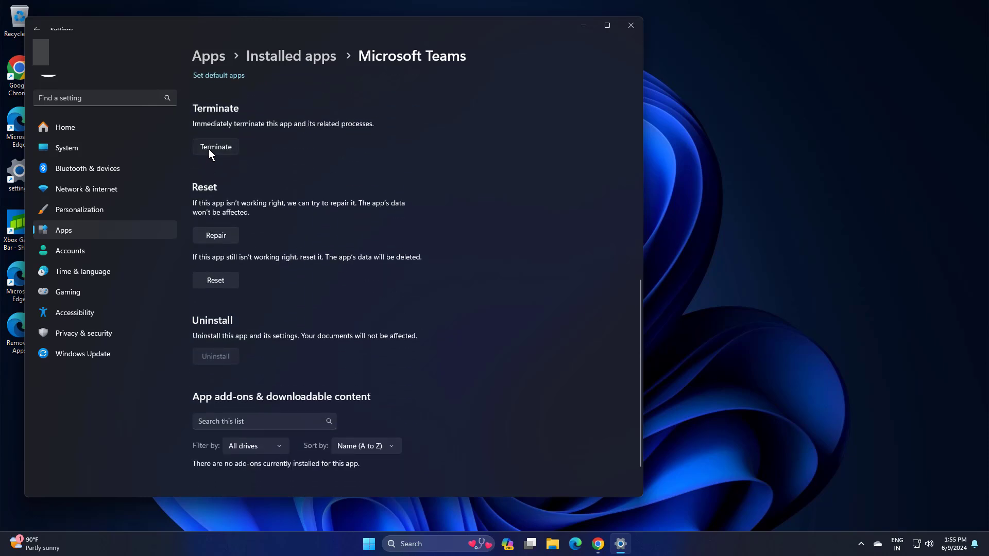
click(216, 236)
click(216, 280)
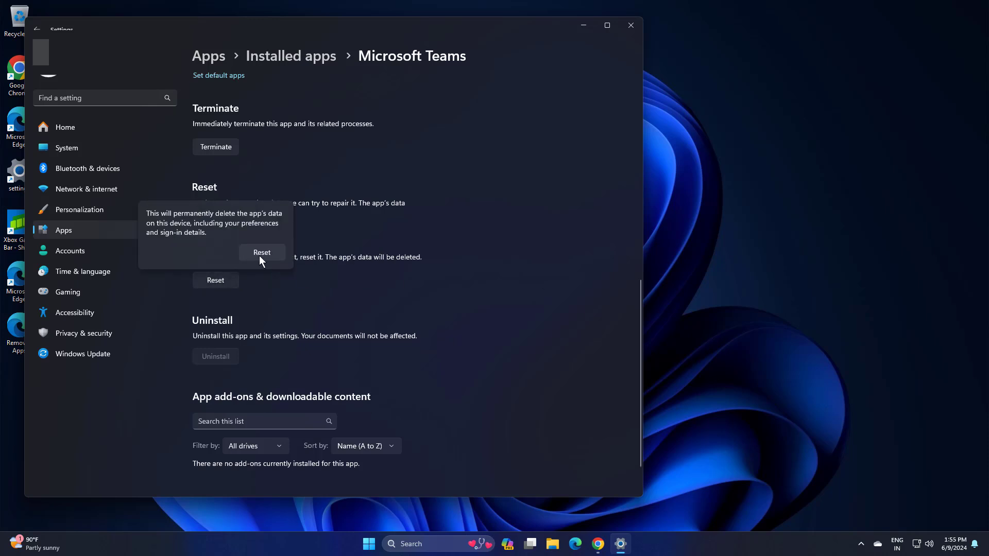
key(Return)
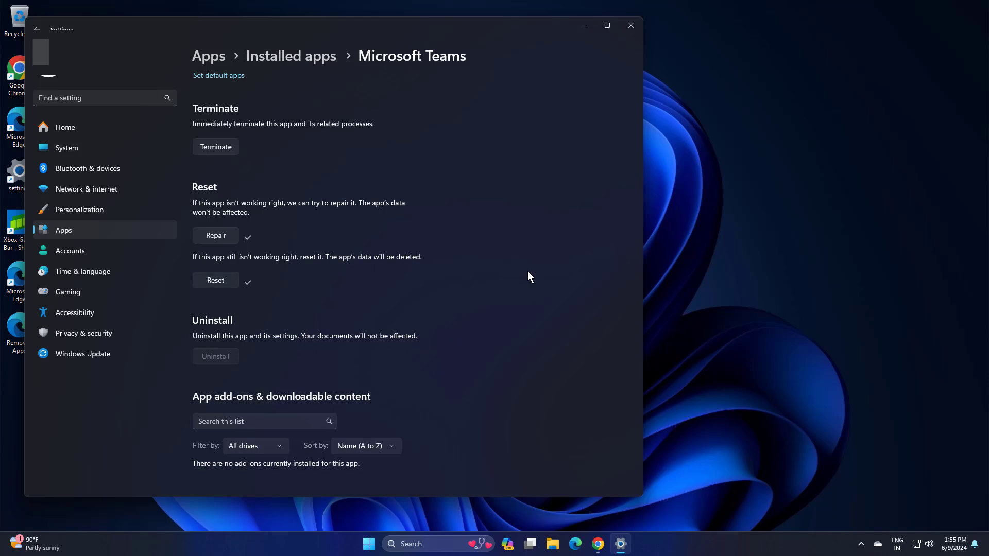
click(631, 26)
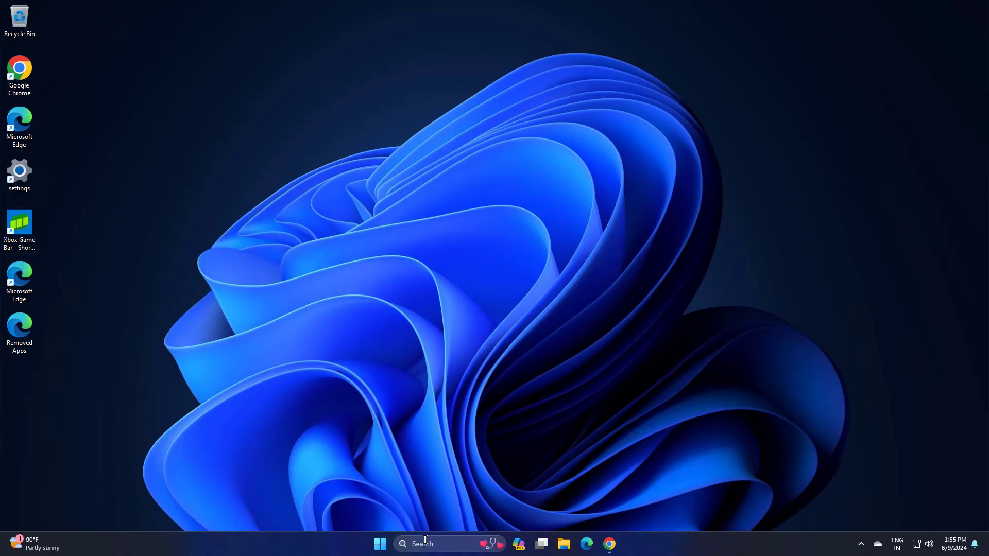
- Open Control Panel, check the Programs and Features list for Microsoft Teams, and close the window
click(423, 542)
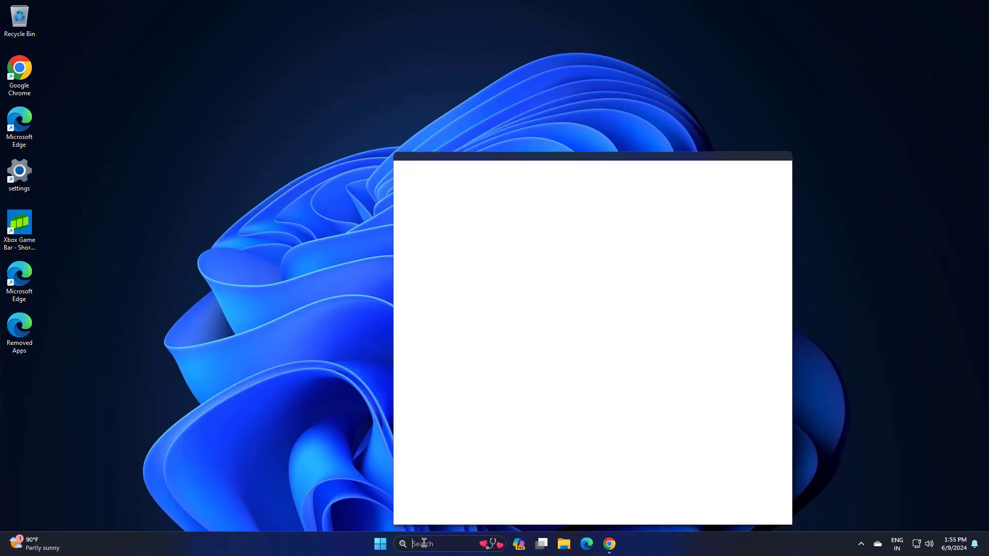
text(cn)
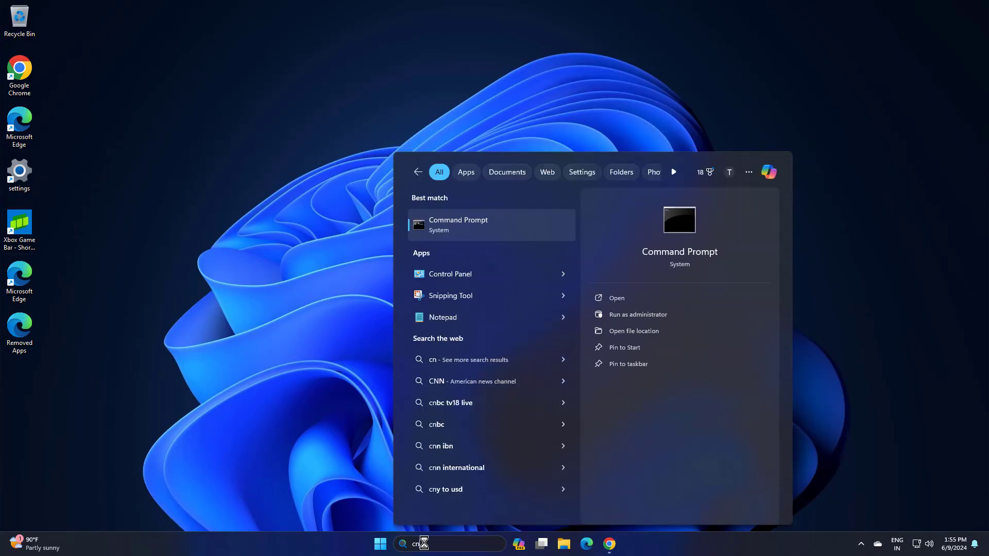
key(BackSpace)
text(ontrol Panel)
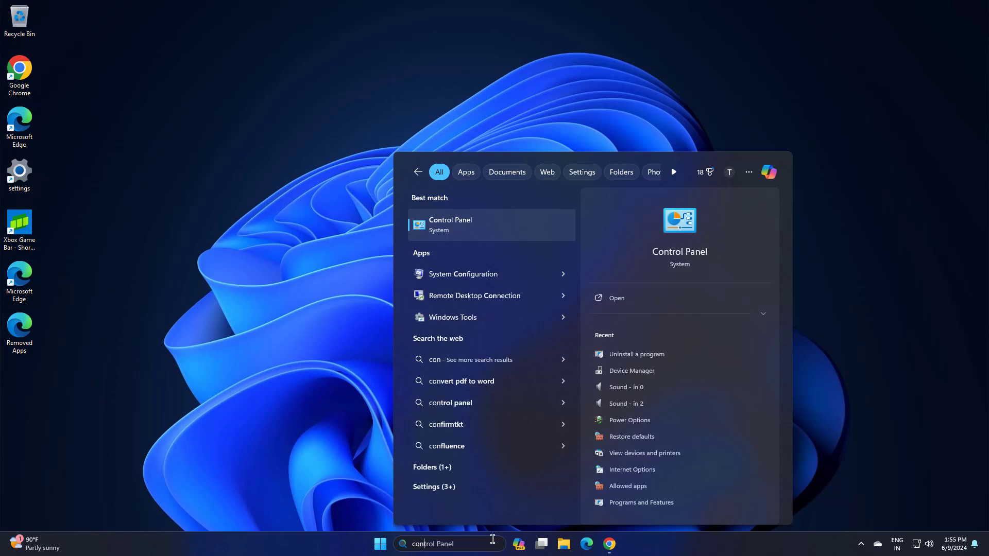
click(465, 224)
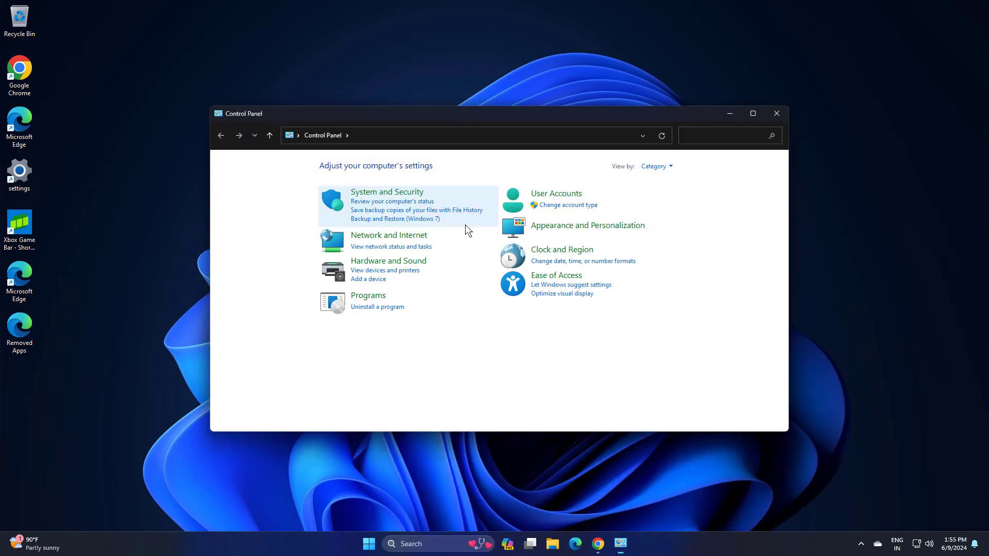
click(358, 308)
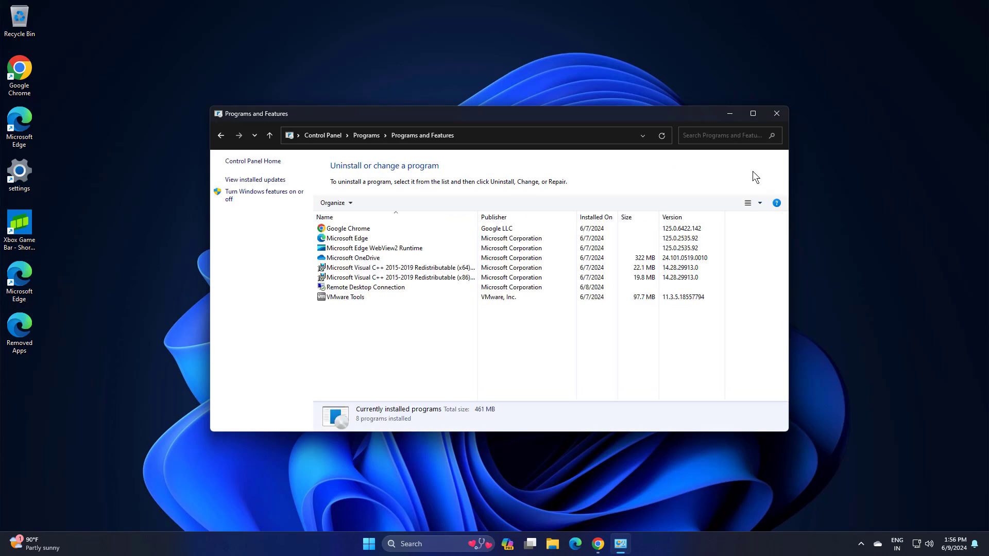
click(777, 114)
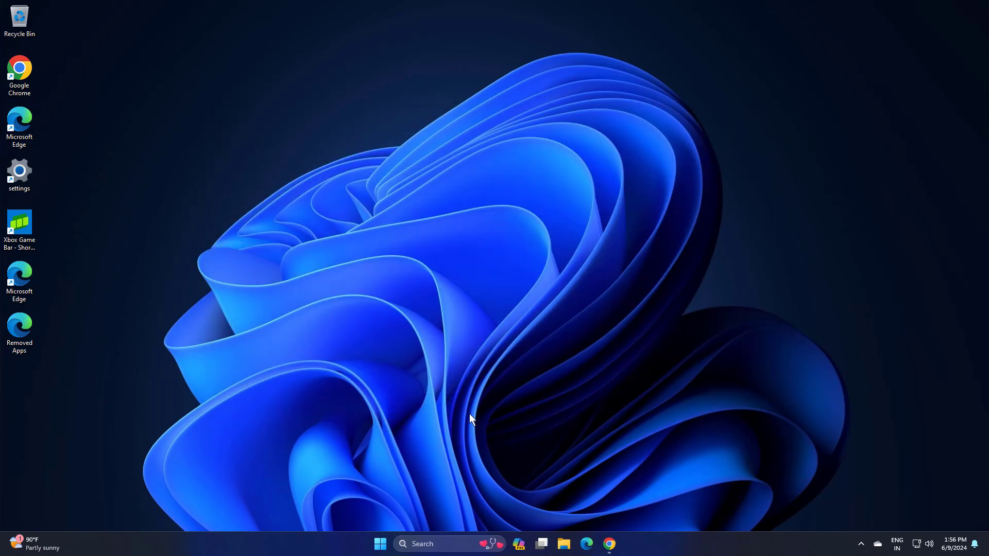
- Open Windows Settings through search and go to the Installed apps list under Apps
click(433, 542)
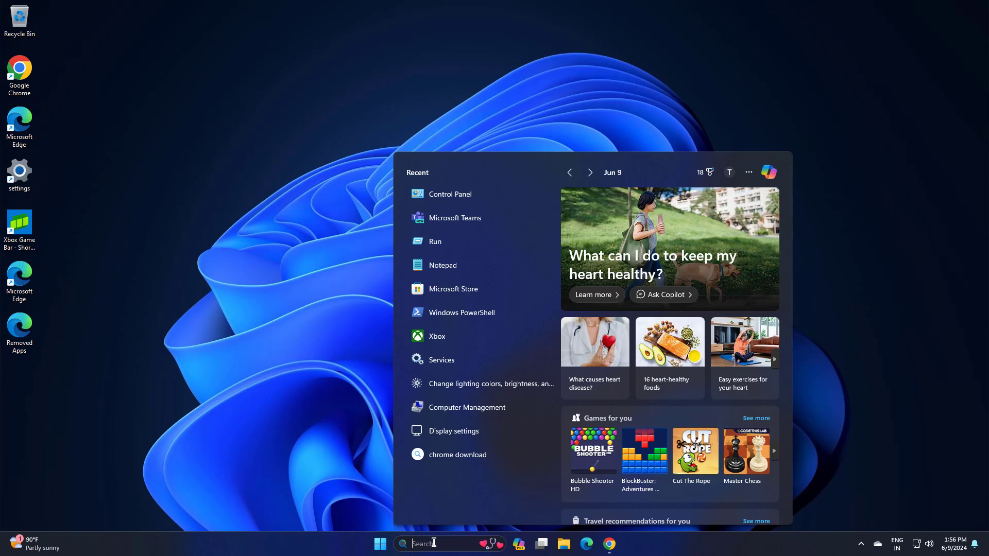
text(services)
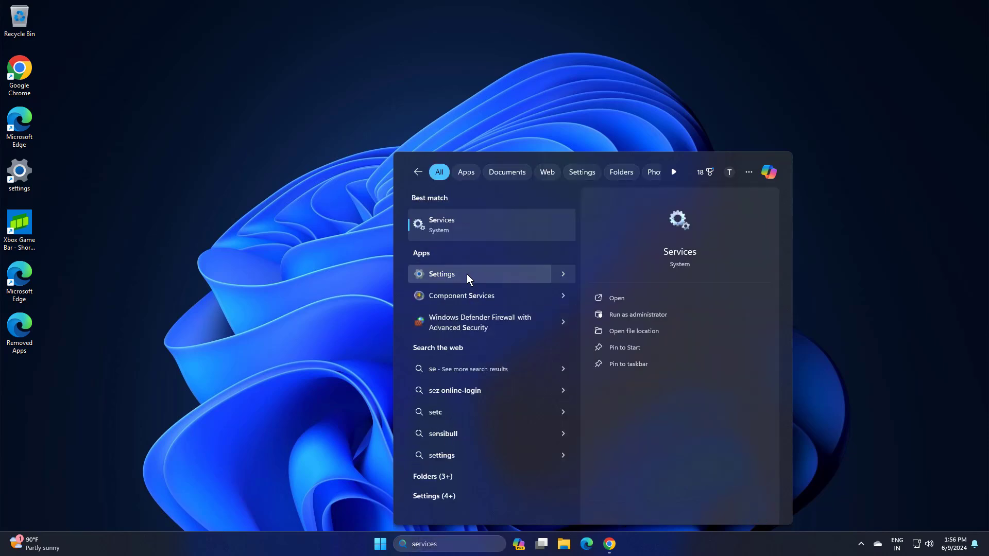
click(467, 274)
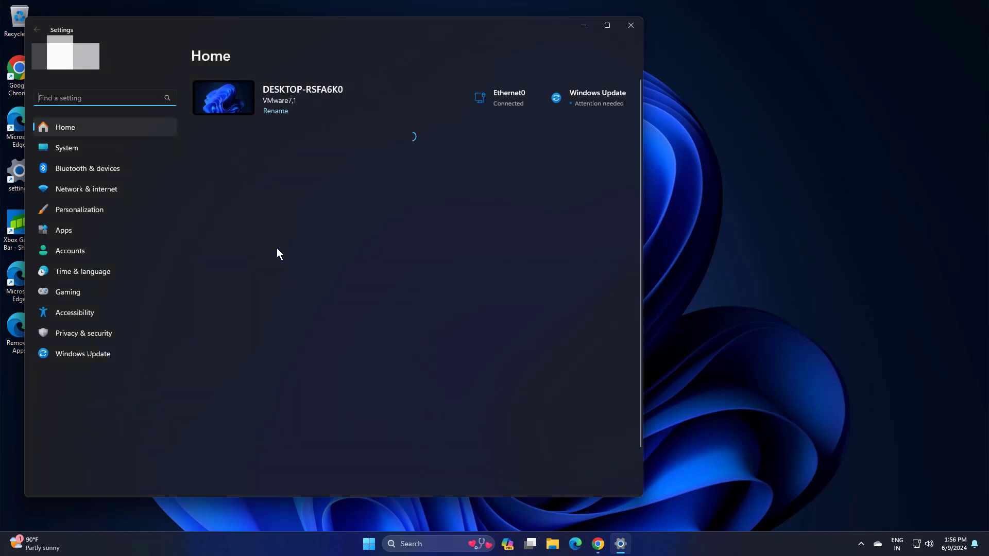
click(85, 232)
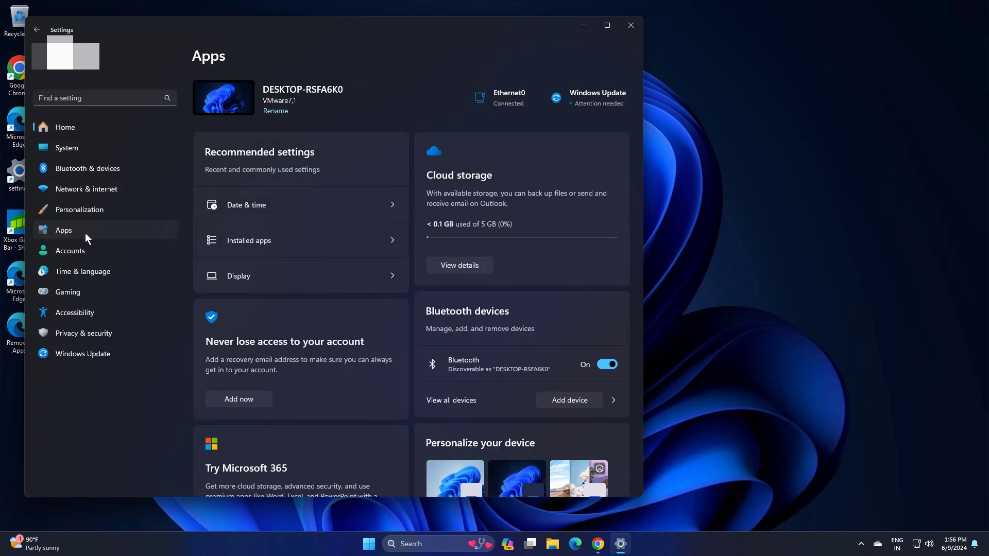
click(235, 95)
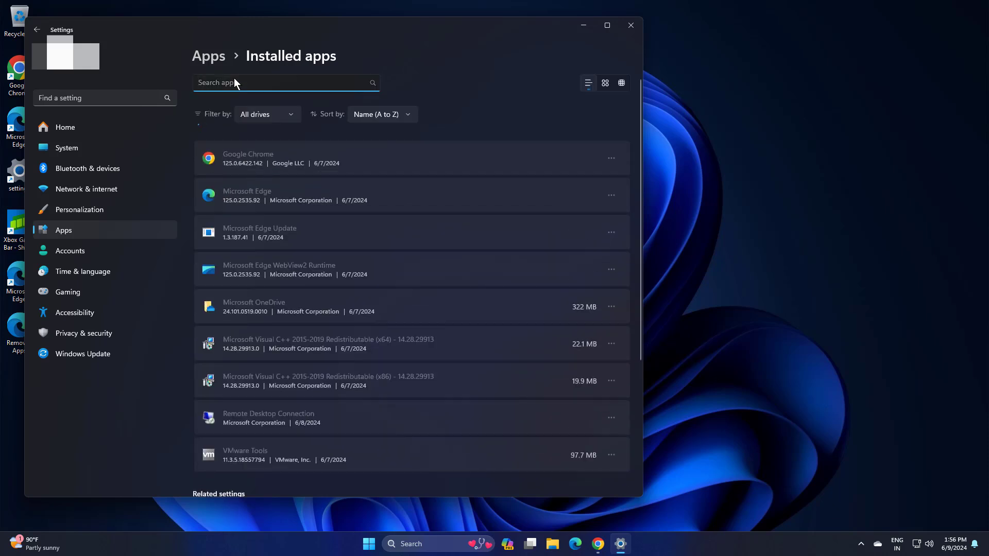
- Filter the installed apps by "te", uninstall Microsoft Teams, and close Settings
text(te)
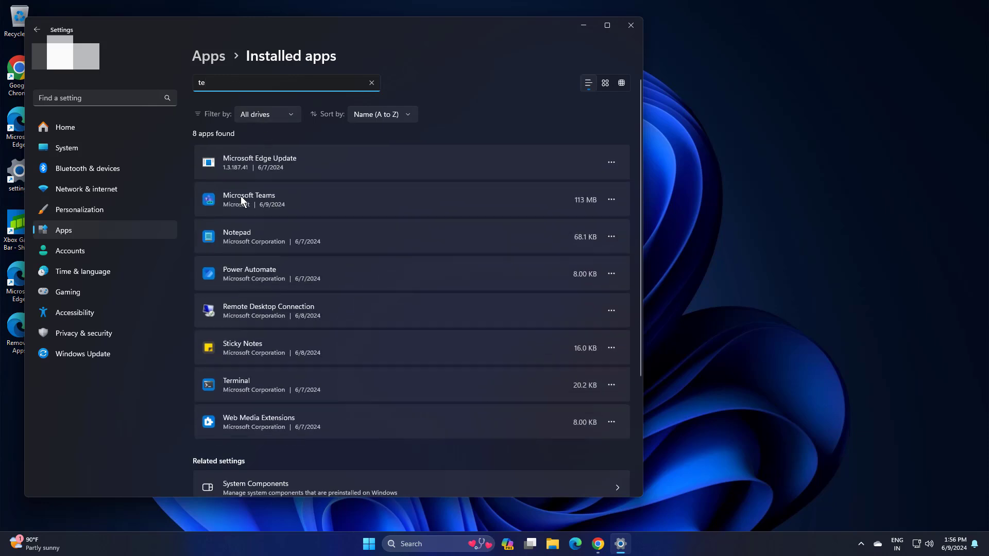
click(614, 200)
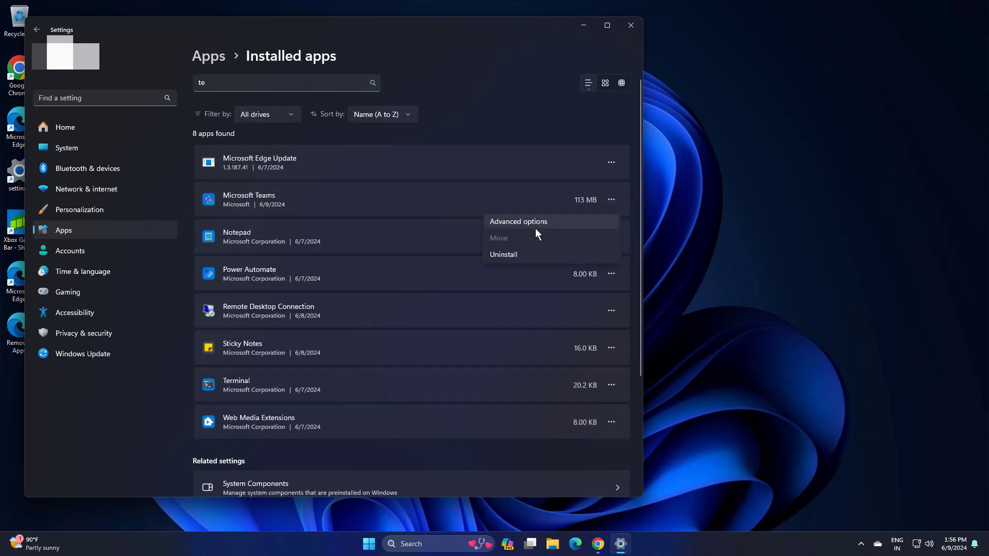
click(509, 254)
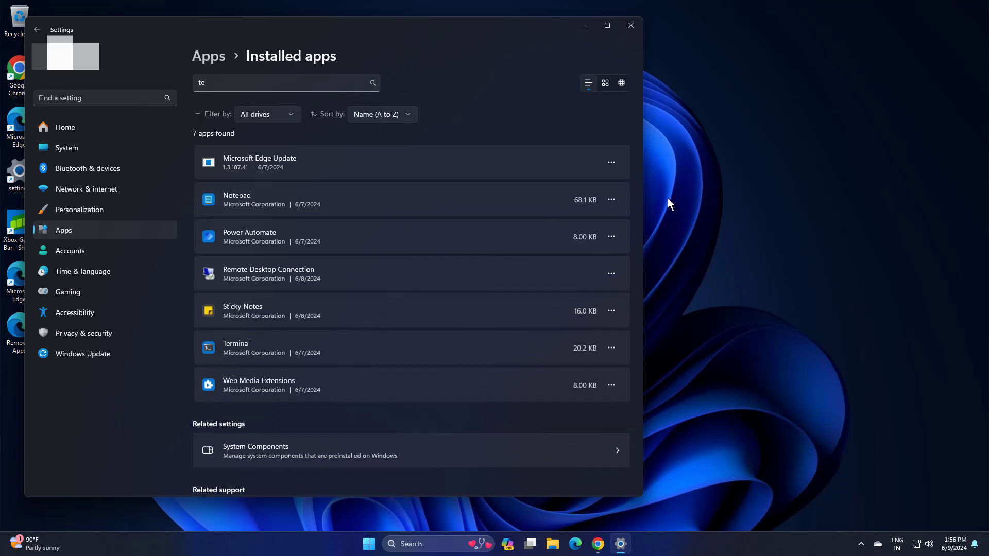
click(631, 26)
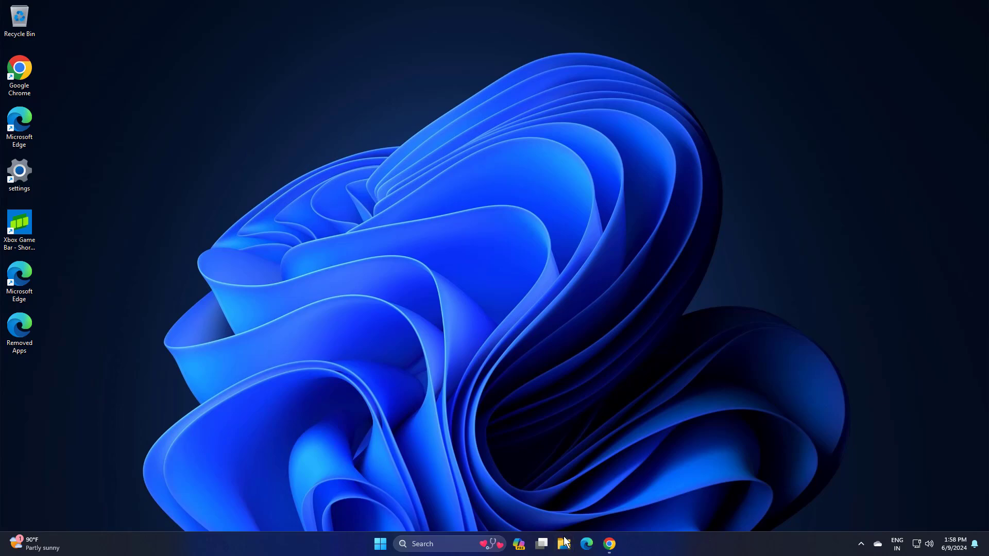
- Open the C: drive in File Explorer and set Folder Options to show hidden files, folders, and drives
click(564, 544)
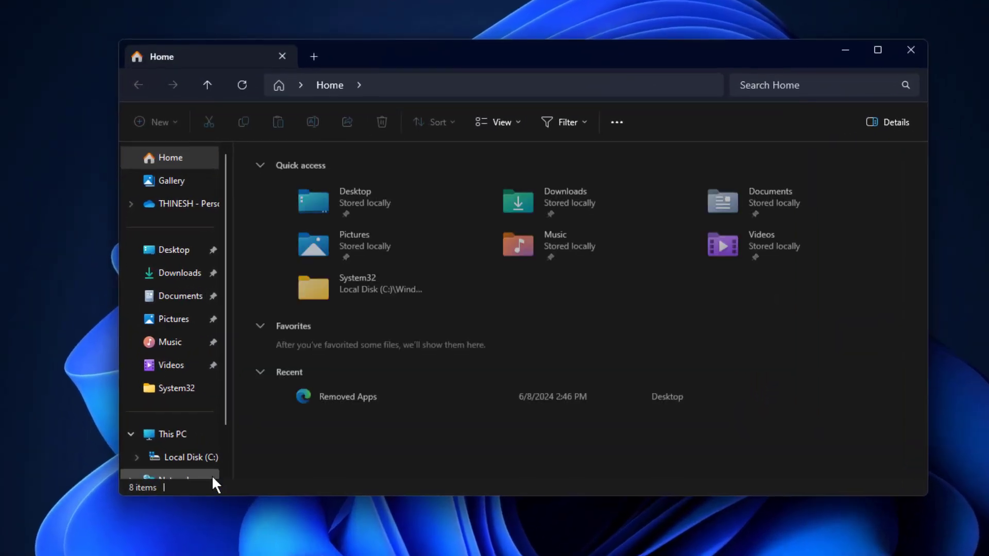
click(211, 459)
click(551, 121)
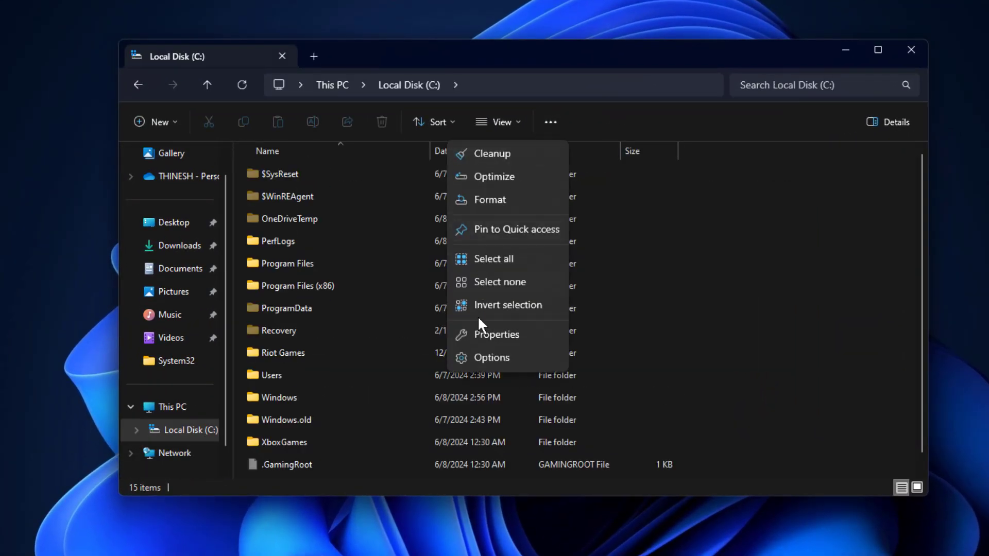
click(511, 359)
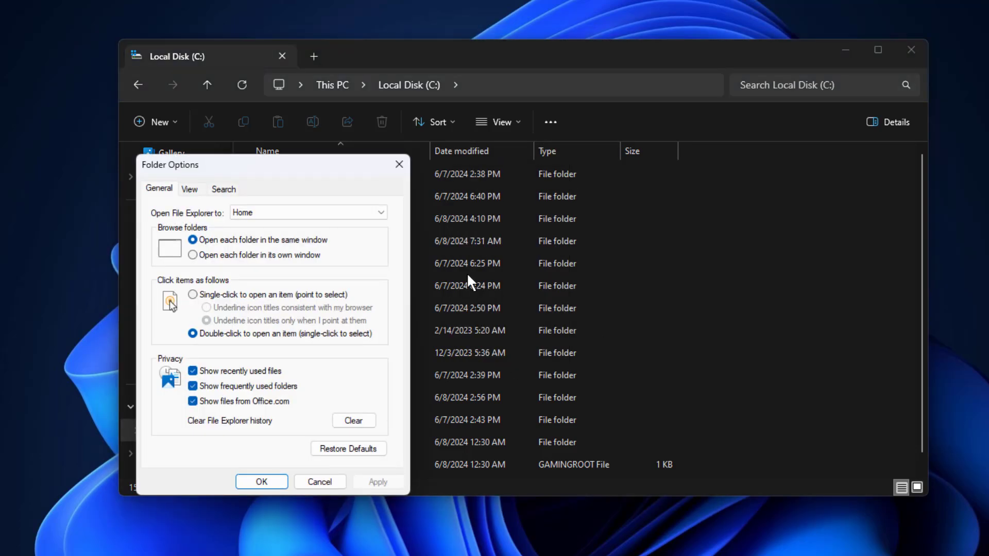
click(190, 189)
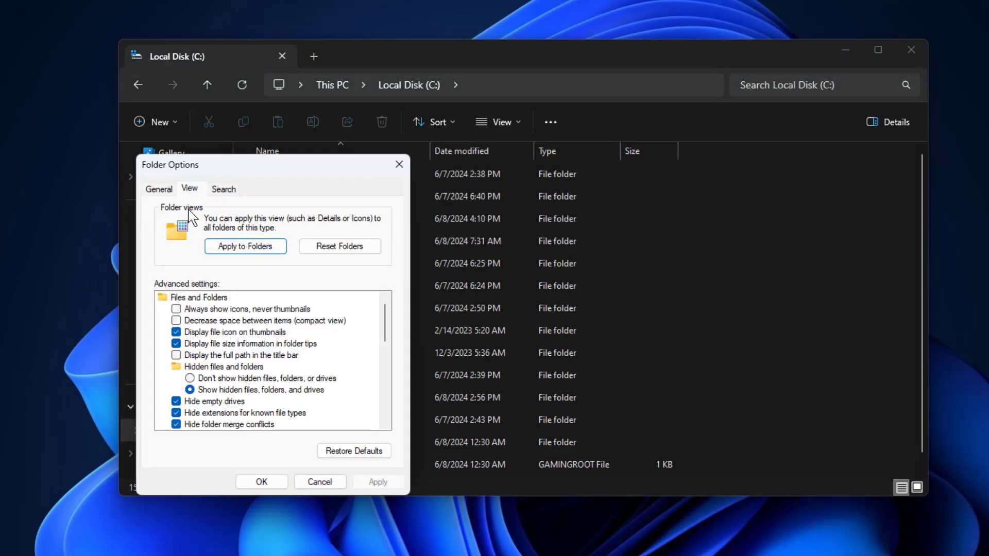
click(189, 379)
click(190, 390)
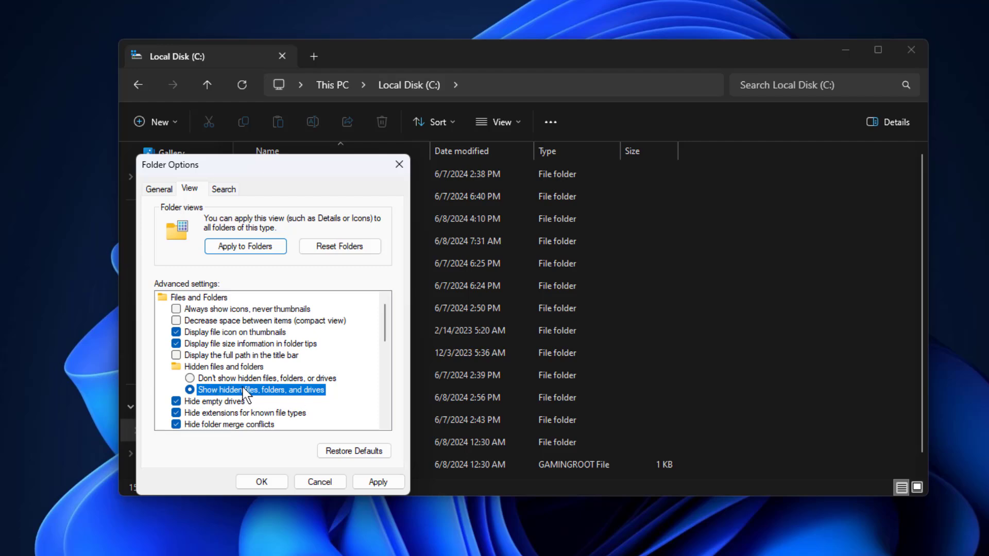
click(378, 482)
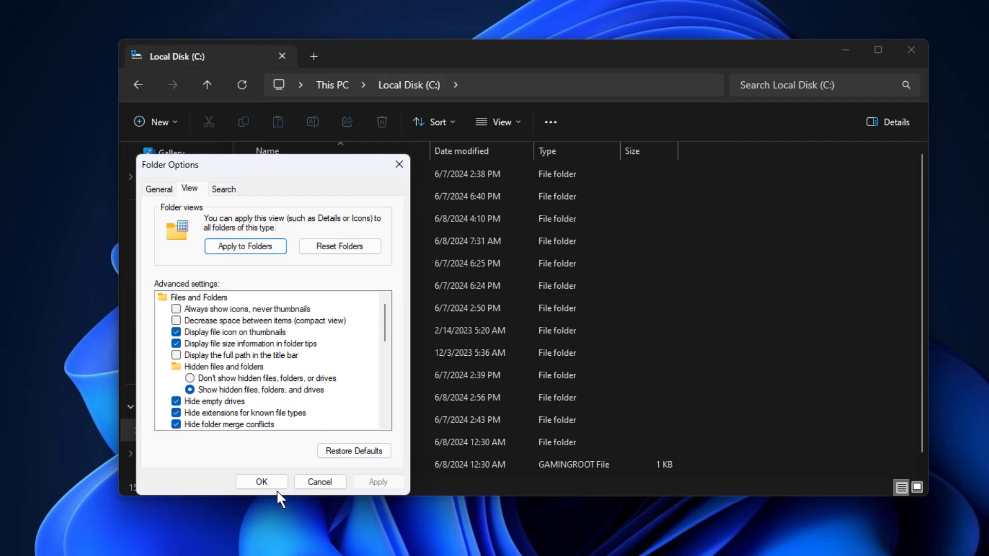
click(261, 482)
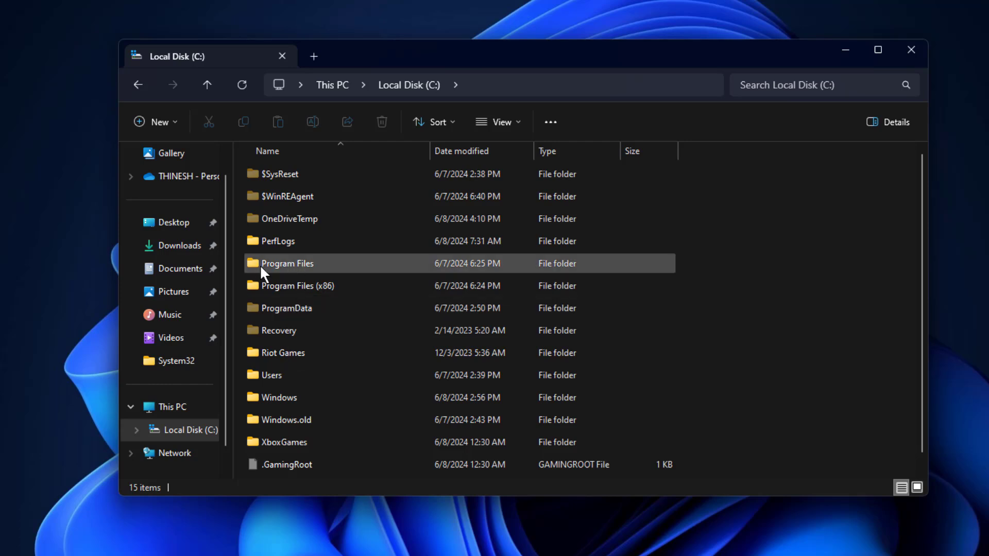
- Open the WindowsApps folder inside Program Files and look through its package folders for the MicrosoftTeams folder
double_click(313, 261)
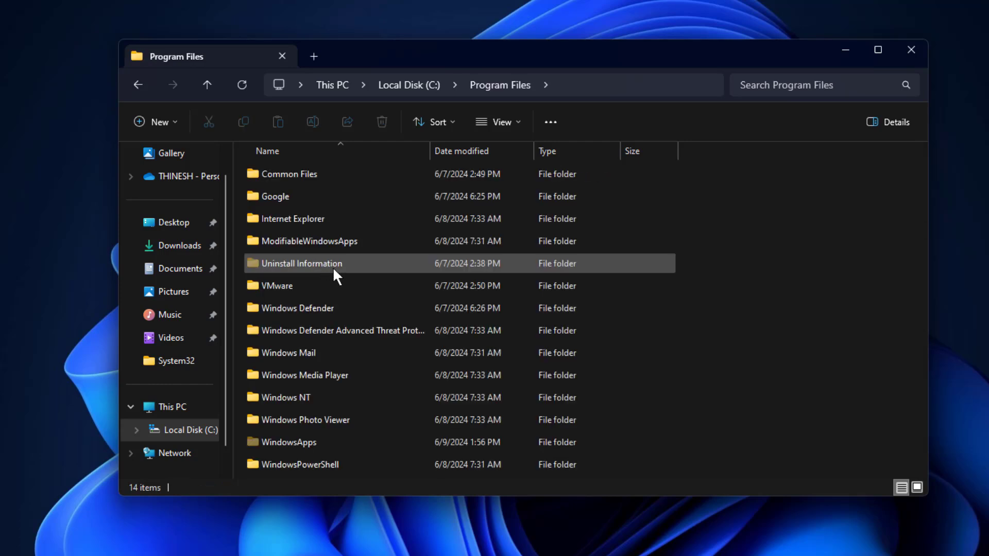
double_click(308, 440)
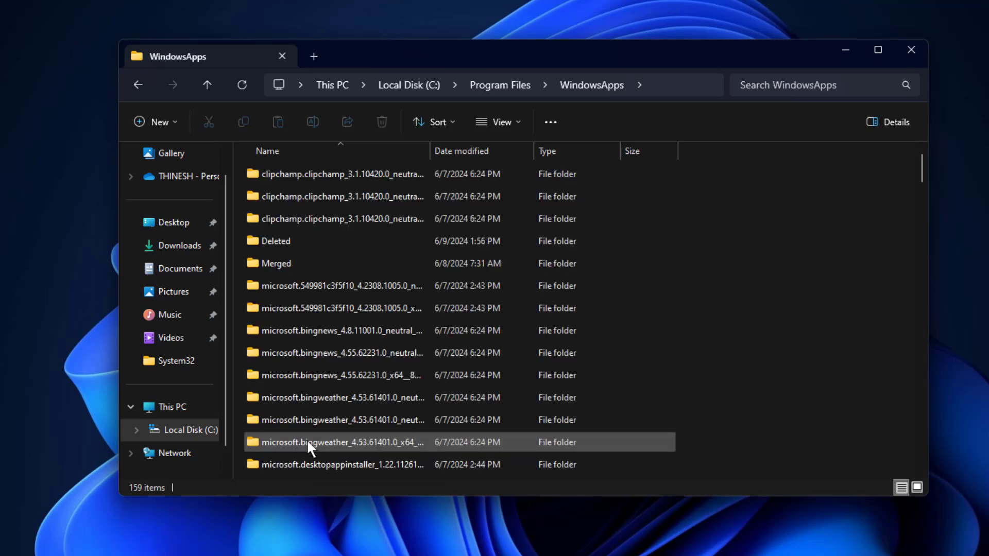
scroll(580, 312, down, 16)
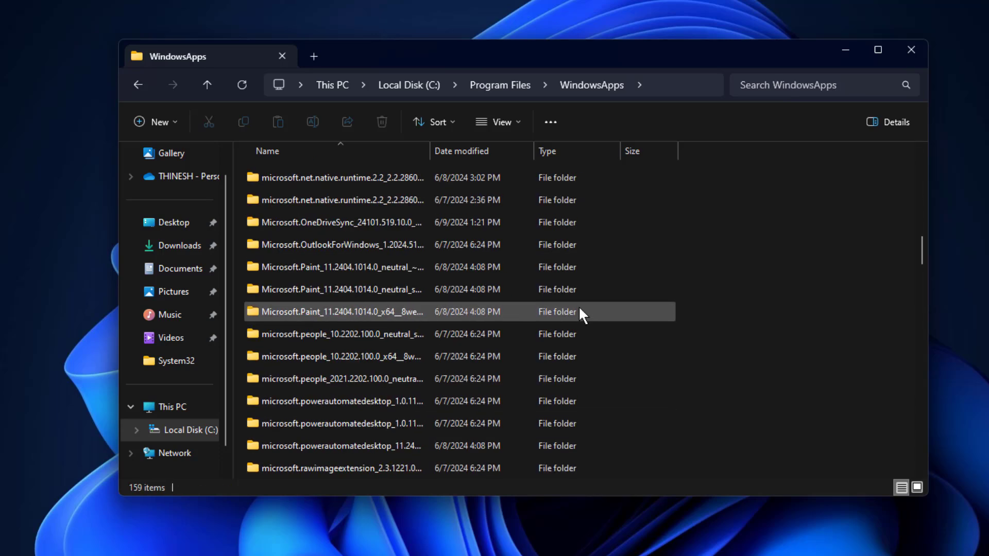
scroll(579, 305, down, 15)
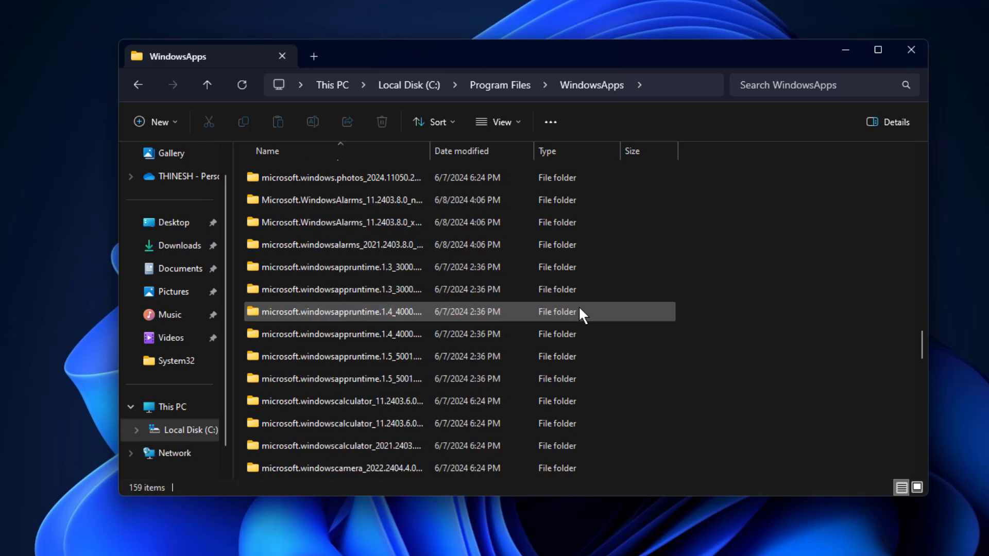
scroll(582, 311, down, 15)
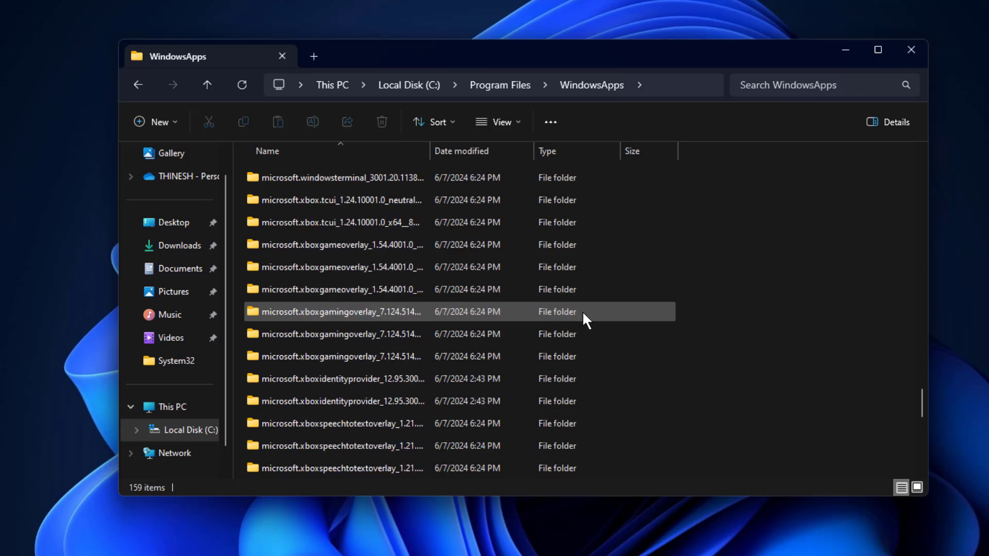
scroll(584, 311, down, 6)
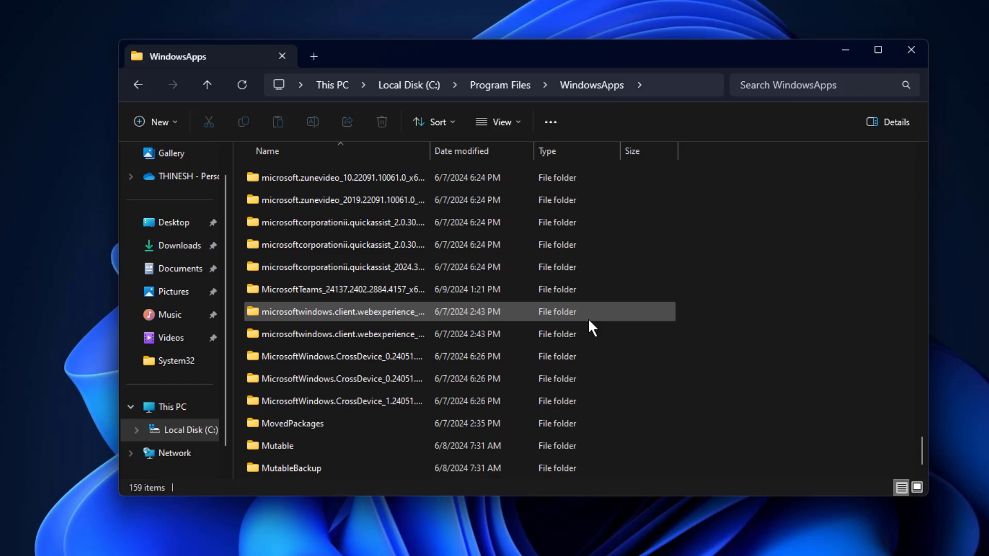
scroll(588, 317, down, 1)
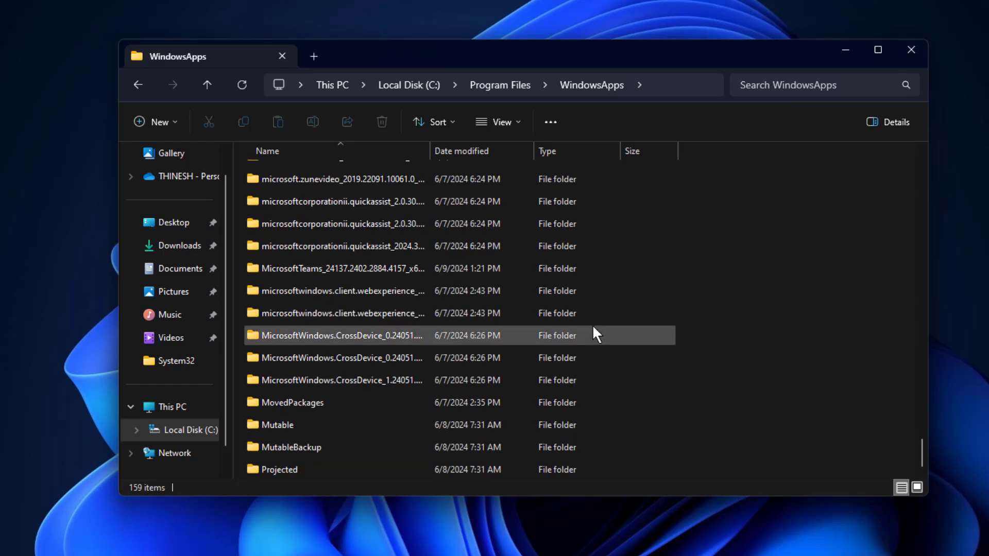
scroll(595, 334, up, 2)
scroll(593, 327, up, 2)
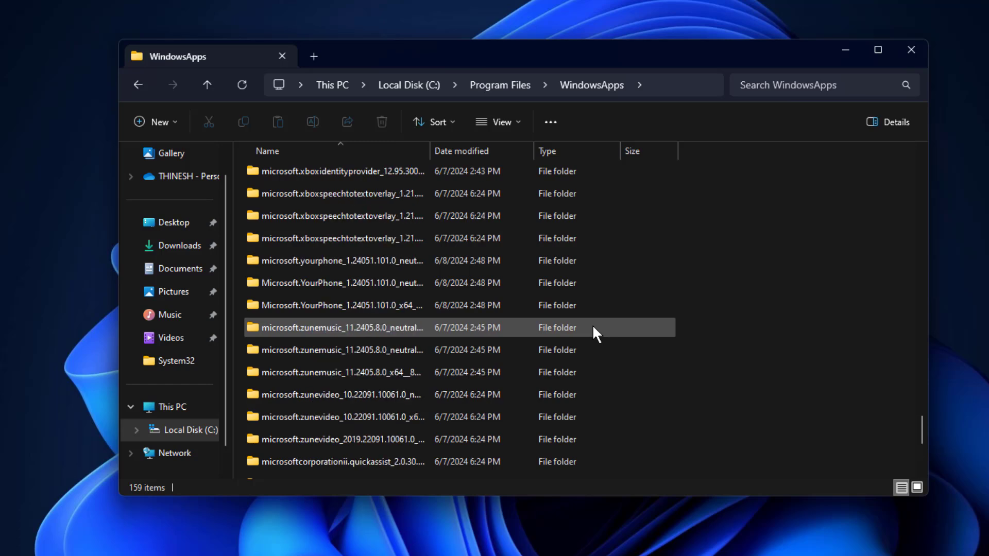
scroll(594, 328, up, 2)
scroll(592, 327, up, 5)
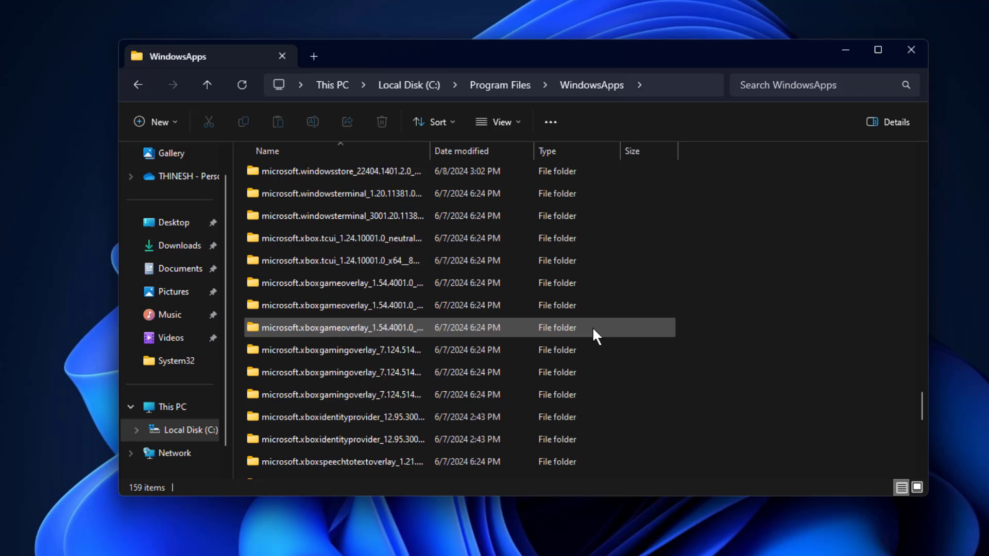
scroll(593, 328, up, 4)
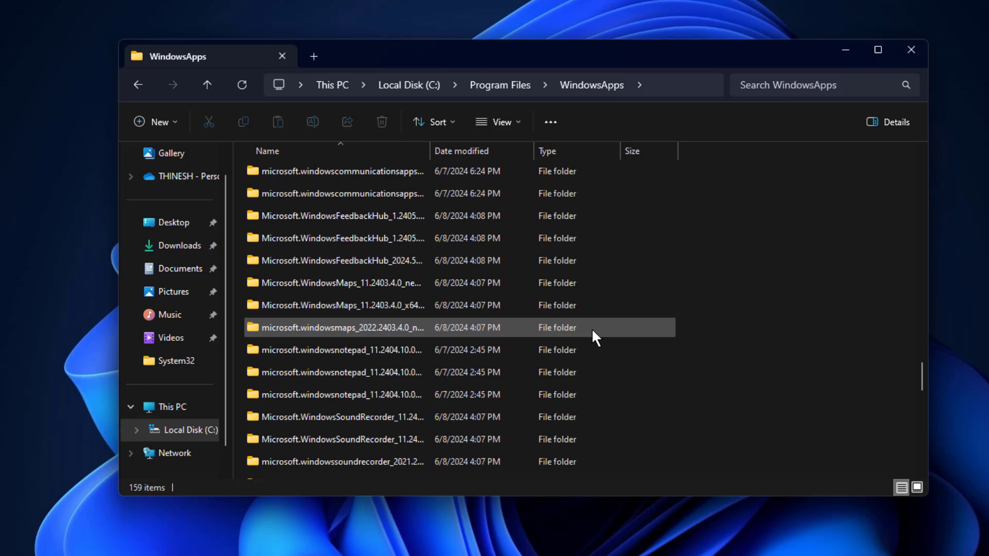
scroll(591, 329, up, 4)
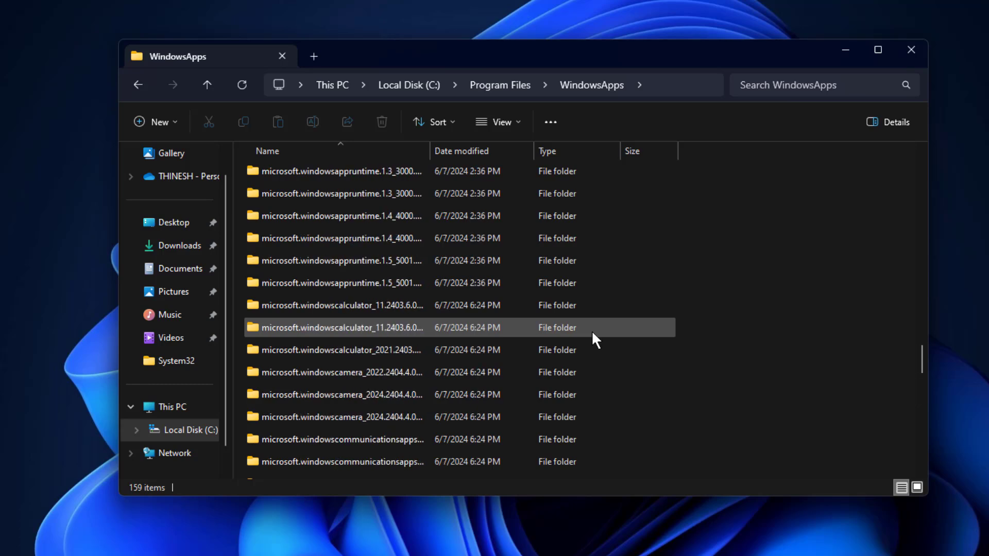
scroll(592, 329, up, 10)
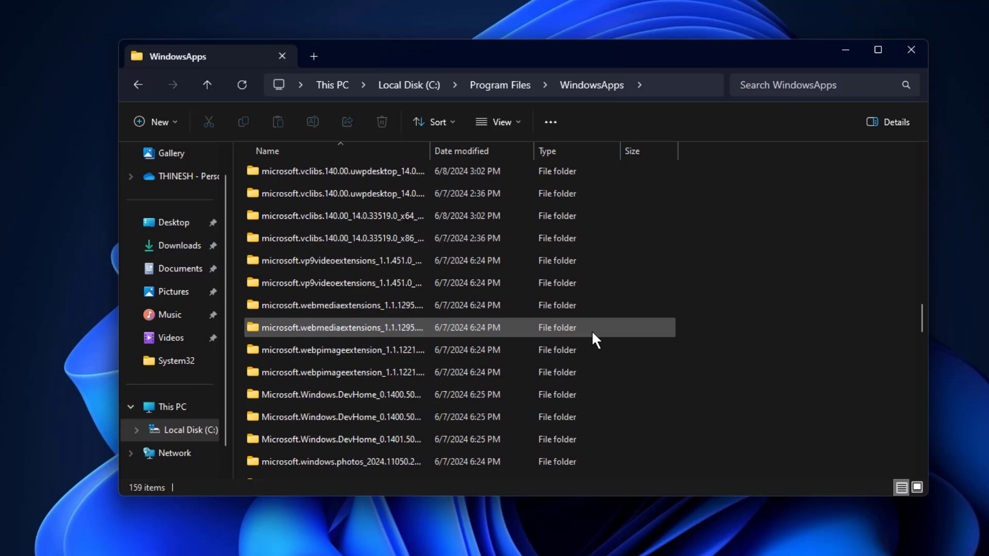
scroll(591, 329, up, 2)
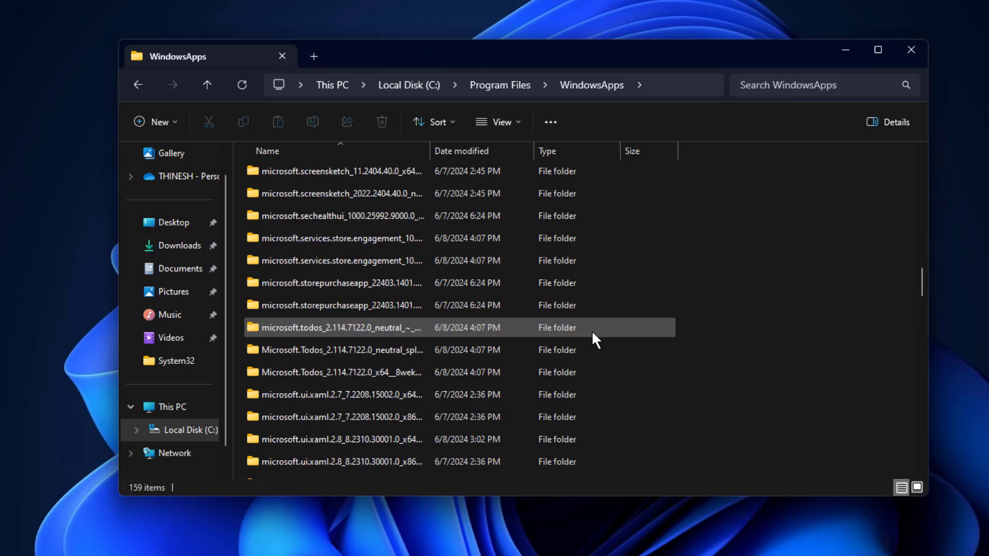
- Reopen Folder Options from the WindowsApps folder, choose to show hidden files, folders, and drives again, and apply it
click(611, 307)
click(552, 119)
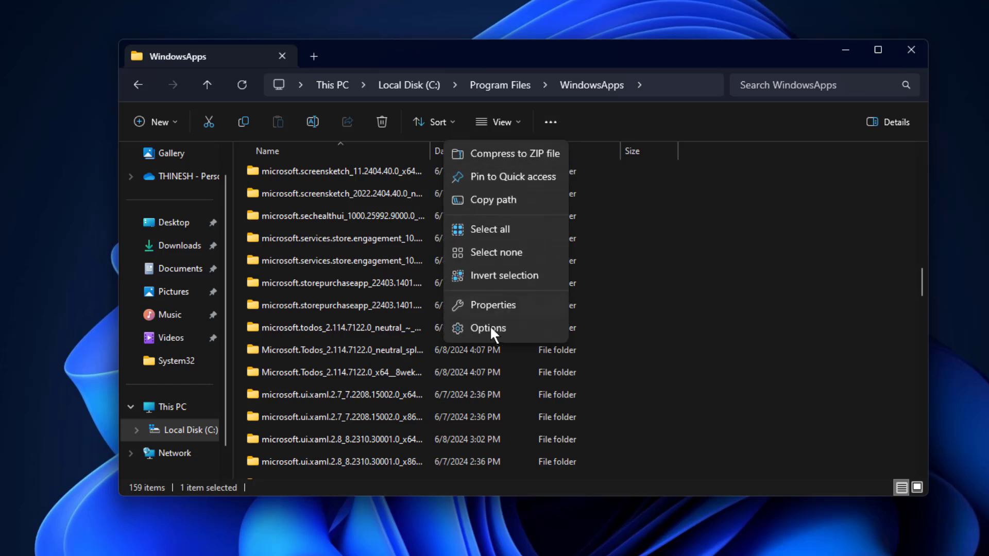
click(488, 328)
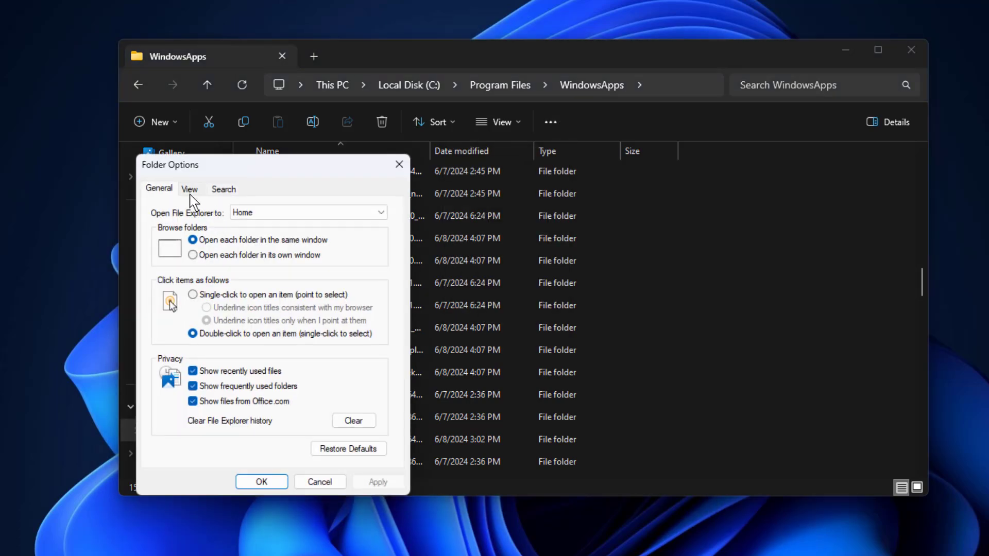
click(189, 191)
click(191, 388)
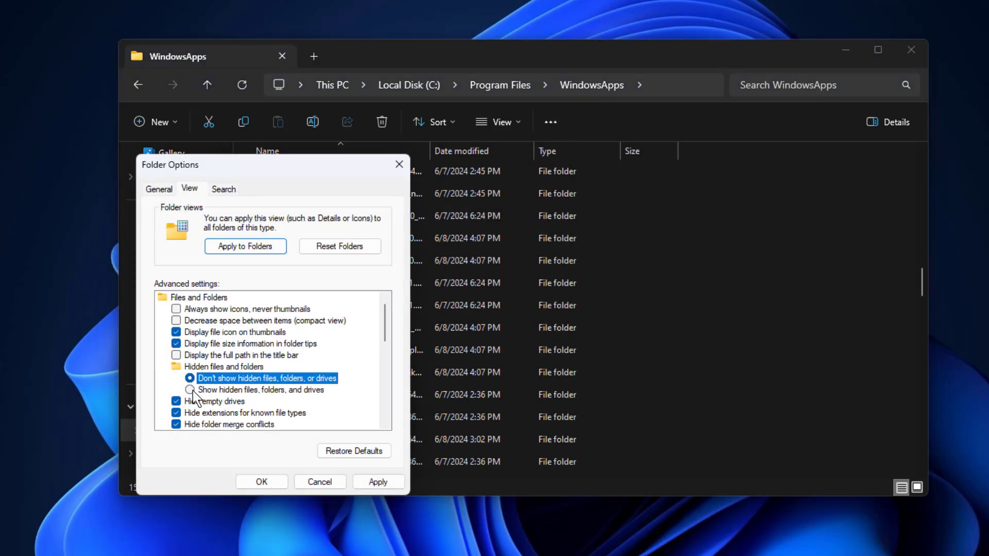
click(380, 482)
click(250, 485)
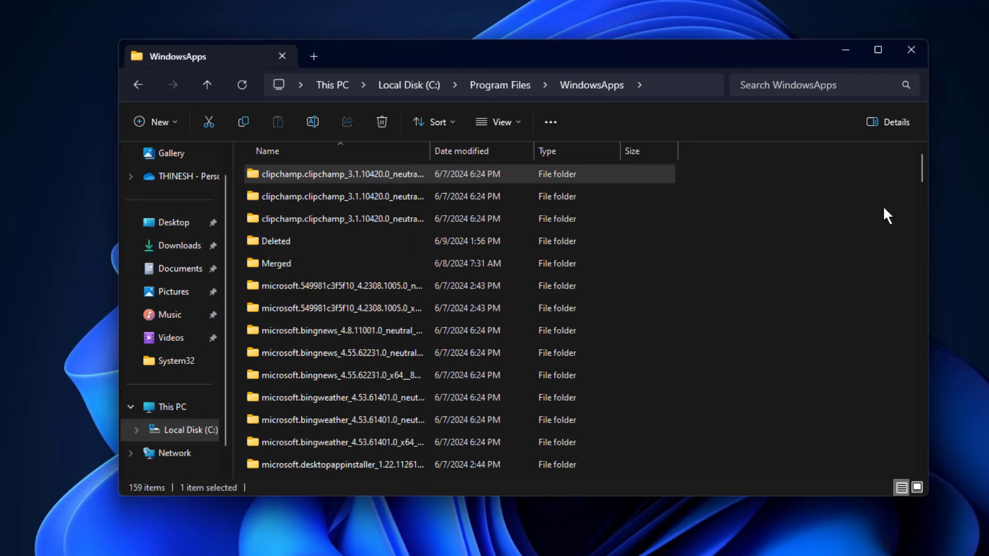
- Try to delete the MicrosoftTeams_24137.2402.2884.4157 folder from WindowsApps, retry the deletion, and cancel it
drag(922, 183, 905, 485)
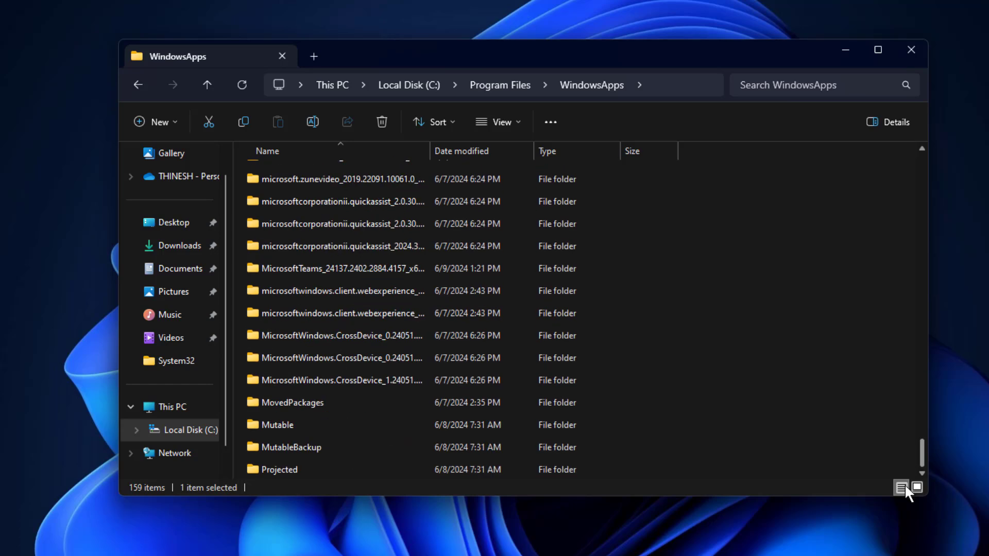
click(487, 268)
right_click(402, 267)
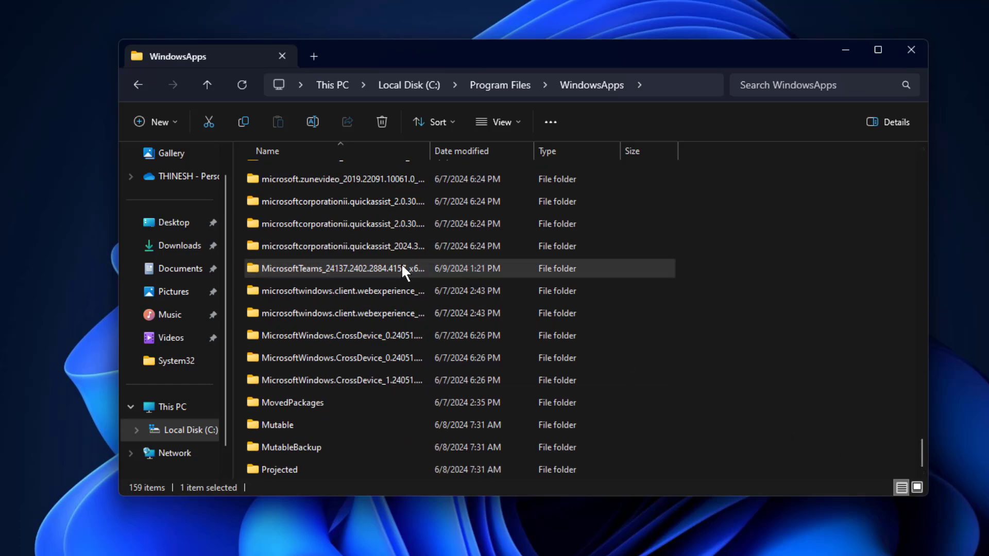
click(505, 282)
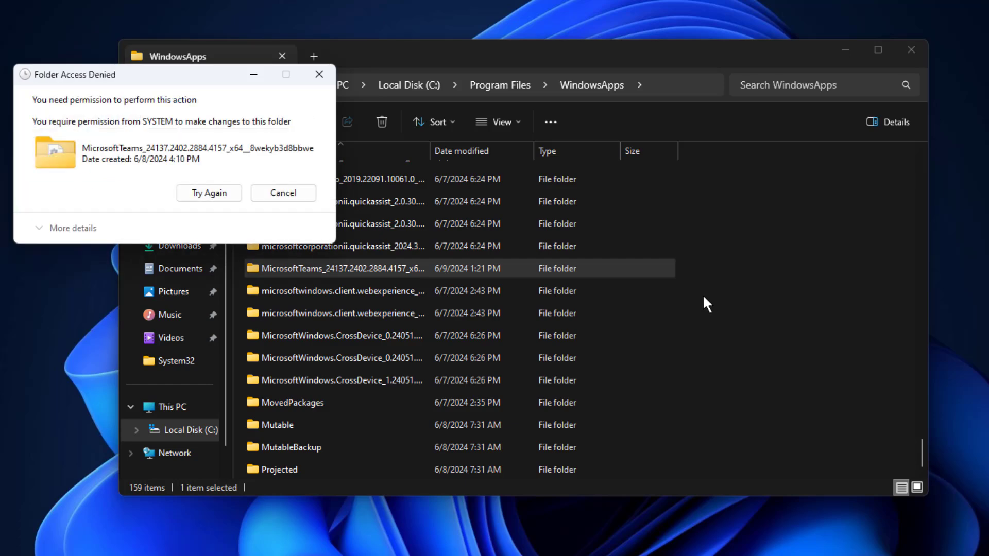
click(211, 195)
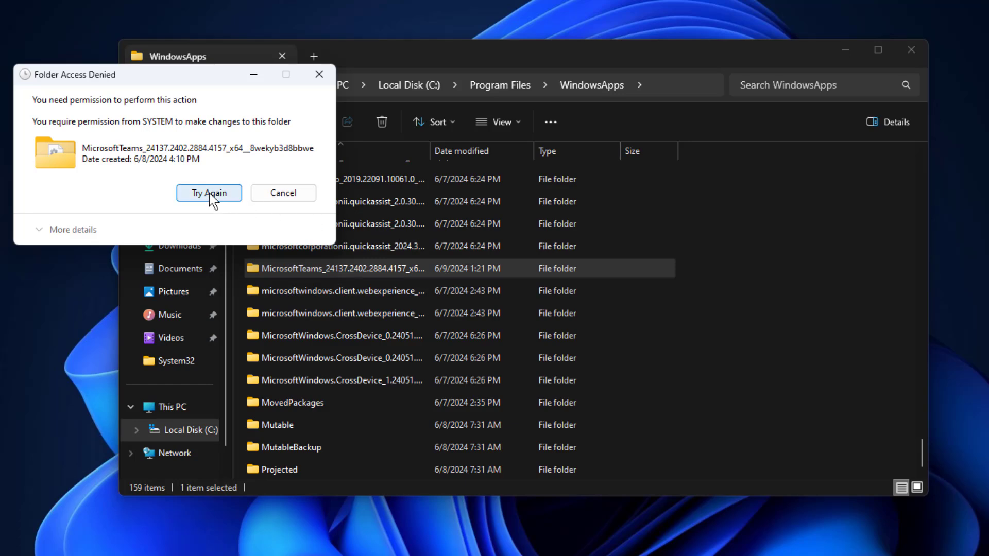
click(211, 194)
click(267, 195)
- Open the advanced security settings of the MicrosoftTeams folder through its properties
scroll(268, 195, up, 1)
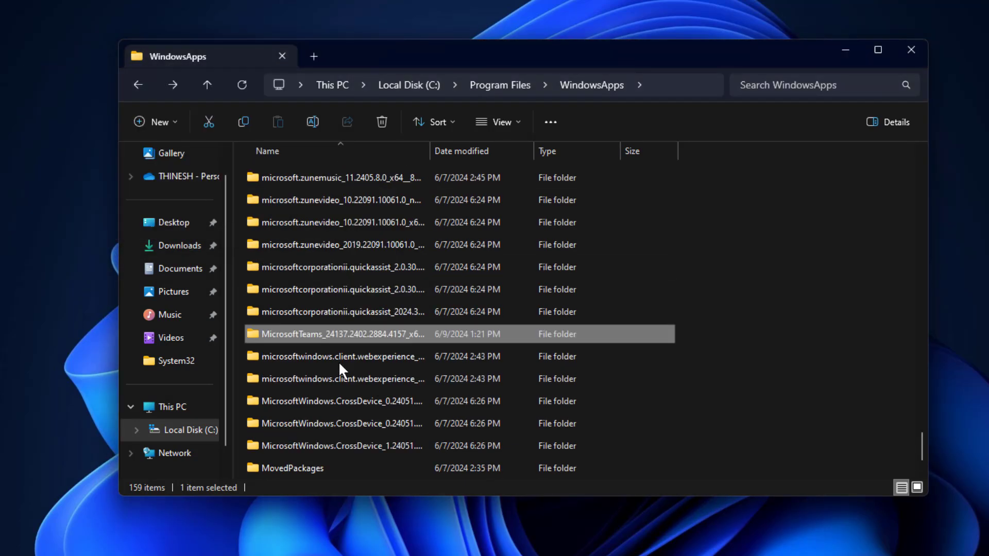
right_click(337, 332)
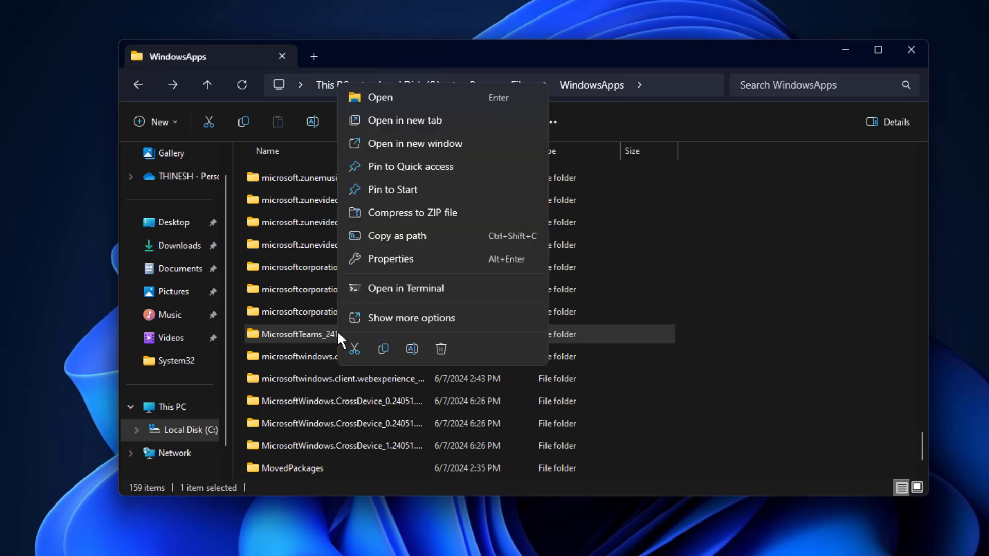
click(411, 258)
drag(434, 291, 567, 126)
click(569, 149)
drag(708, 234, 704, 265)
click(690, 393)
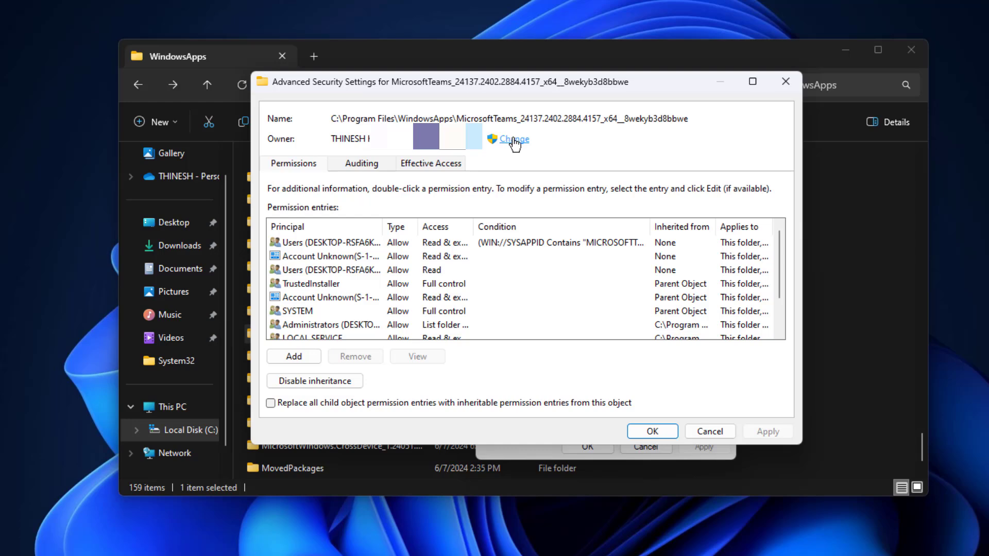
- Choose the local Users group as the new owner of the MicrosoftTeams folder by finding it among the available accounts
click(514, 139)
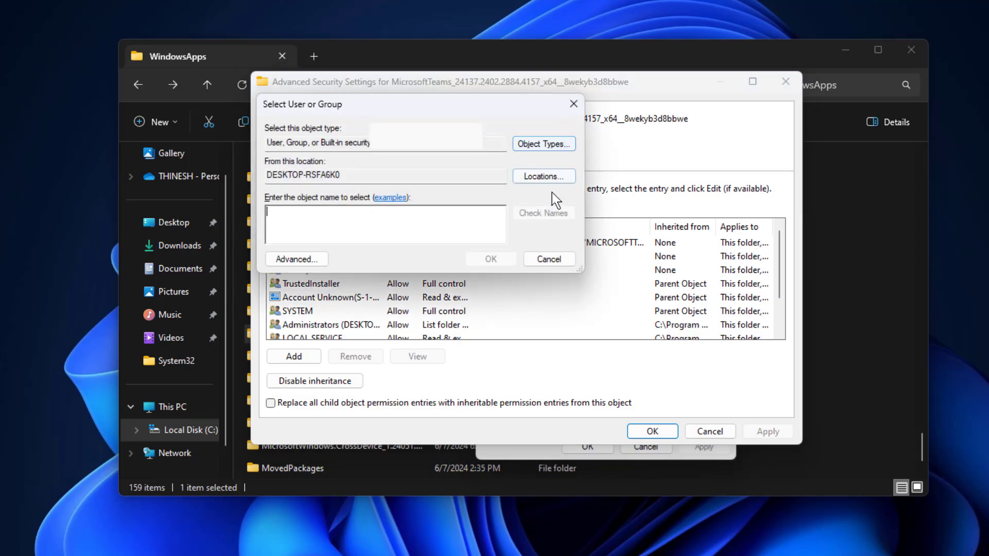
click(320, 260)
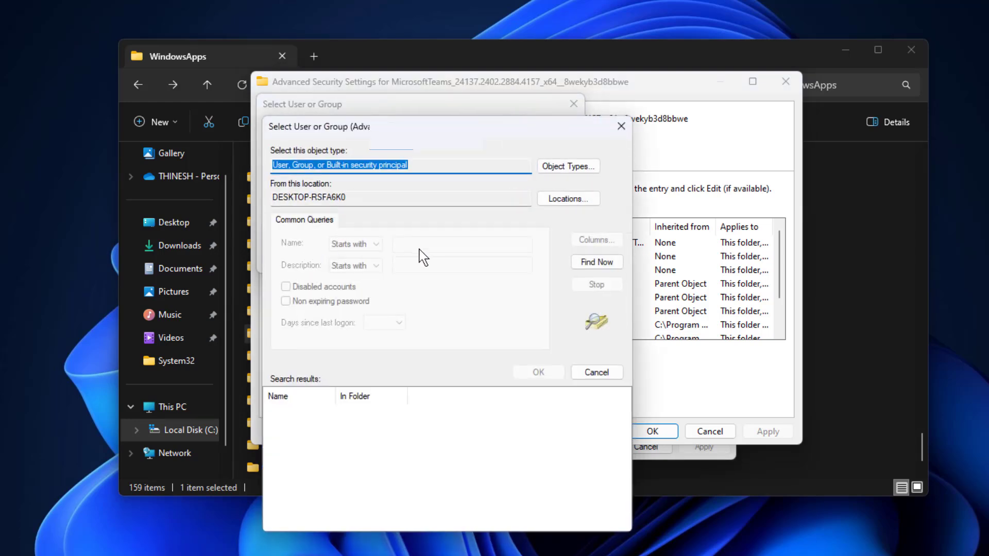
click(606, 266)
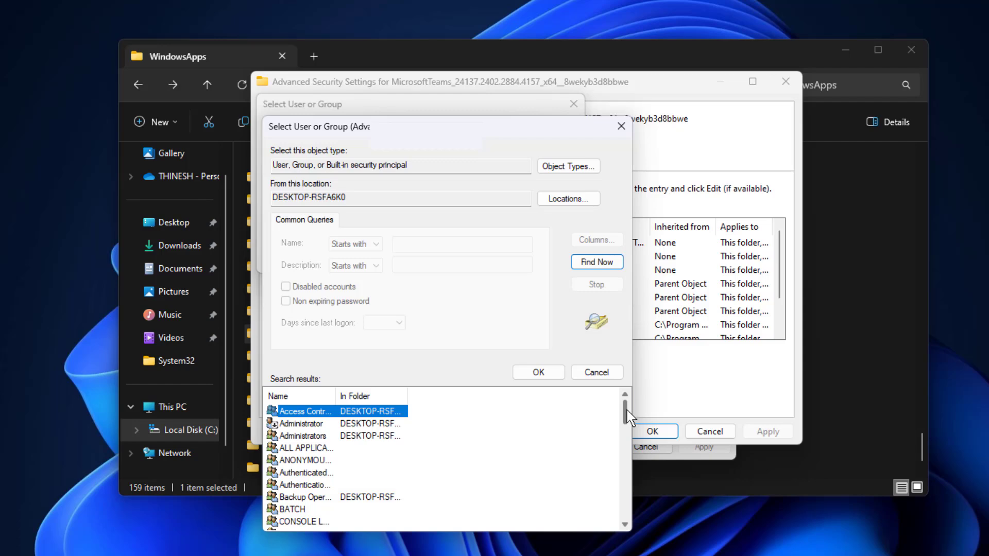
drag(627, 411, 623, 526)
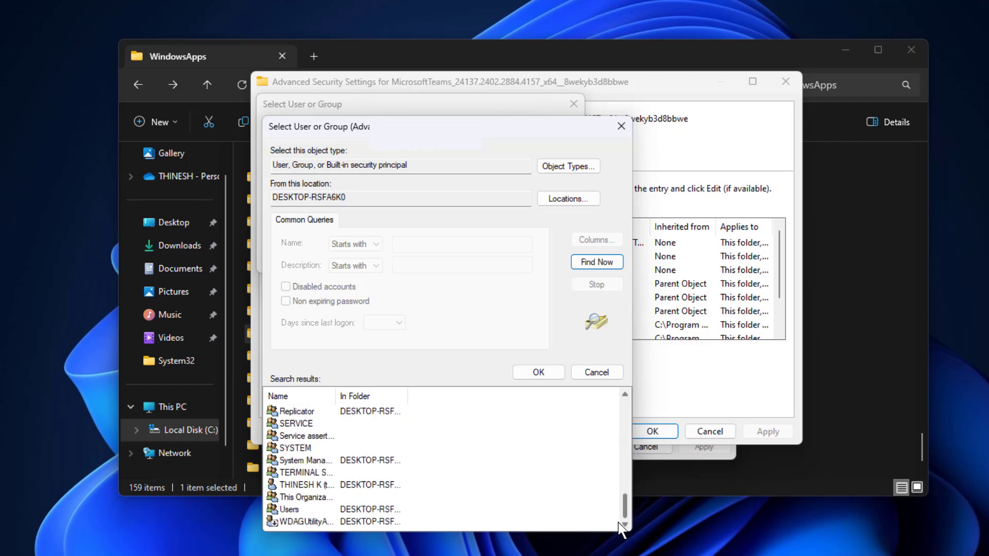
click(384, 511)
click(521, 374)
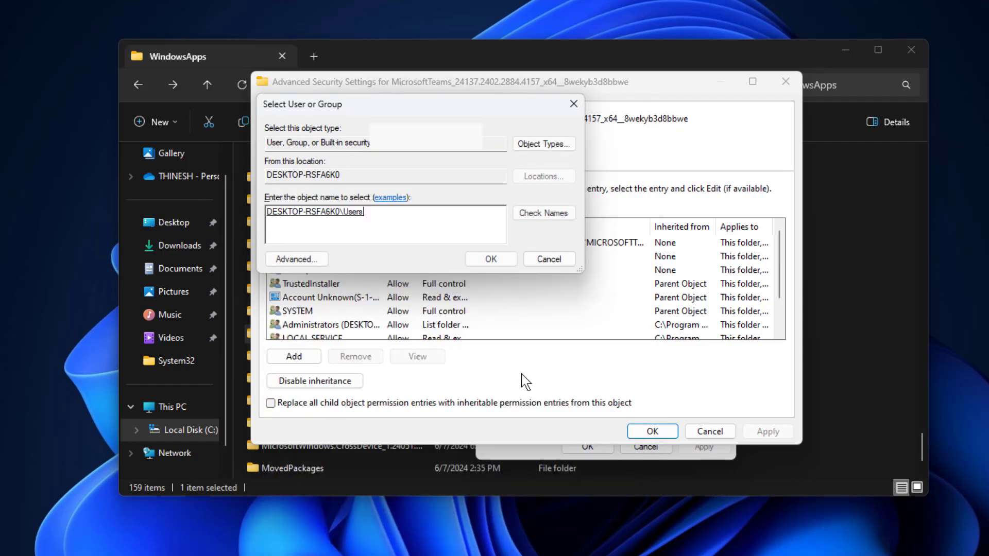
click(491, 259)
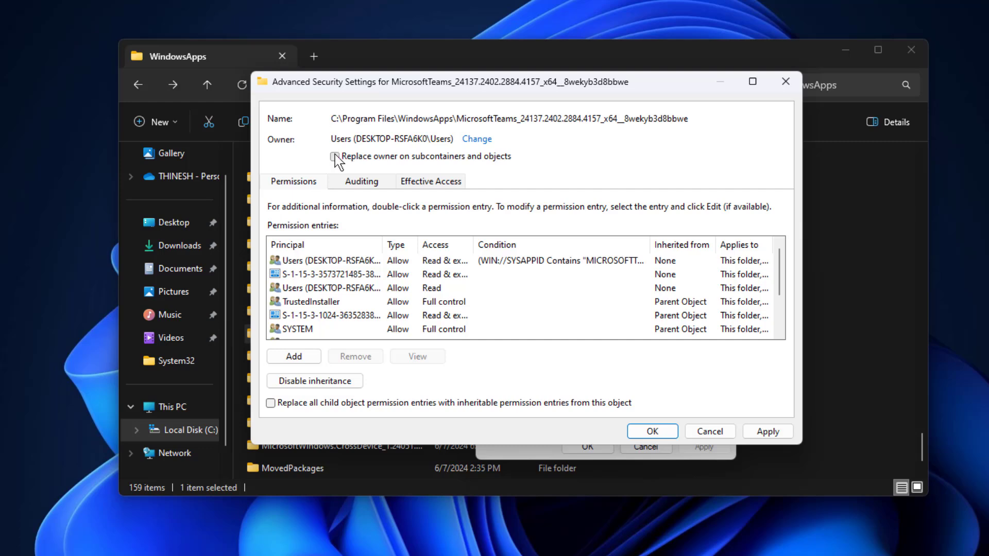
- Replace the owner on subcontainers and objects, apply the ownership change, and close the advanced security settings
click(335, 157)
click(761, 435)
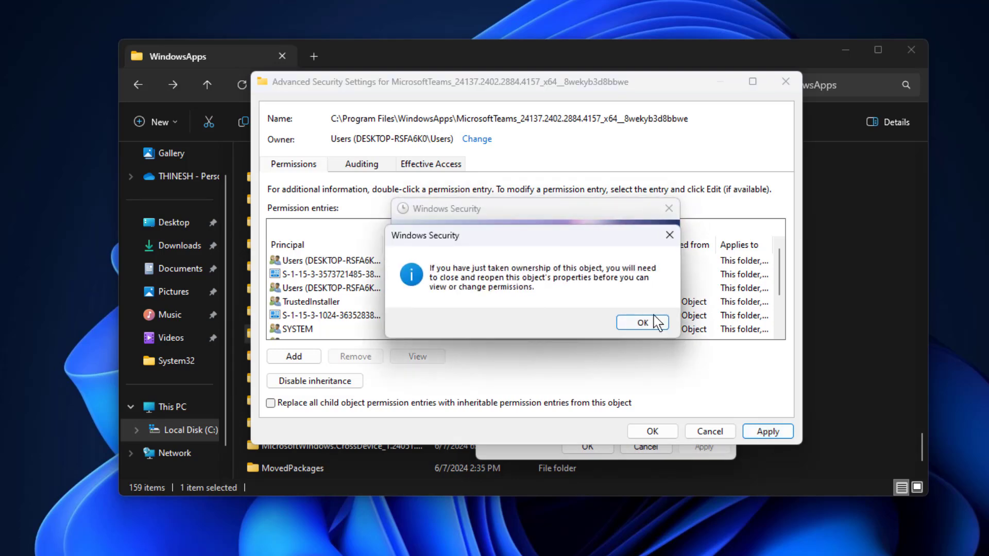
click(643, 322)
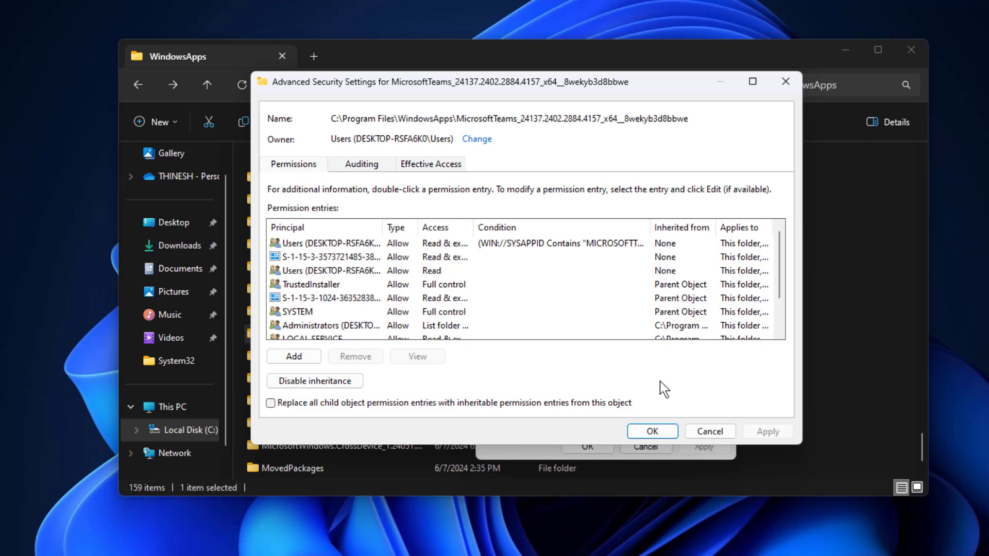
click(653, 432)
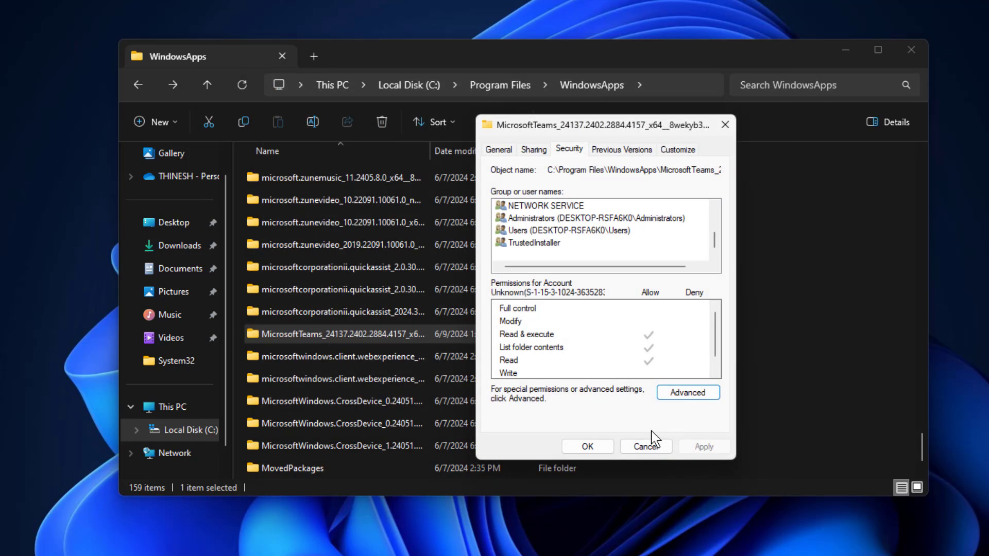
- Reopen the MicrosoftTeams folder's advanced security settings and replace all child object permission entries with inheritable ones from this folder
click(541, 232)
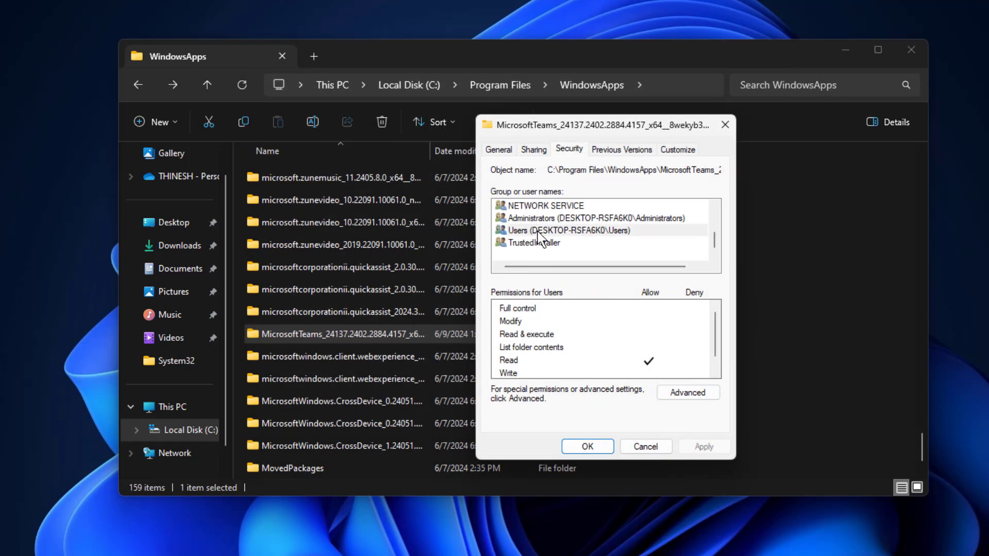
click(694, 387)
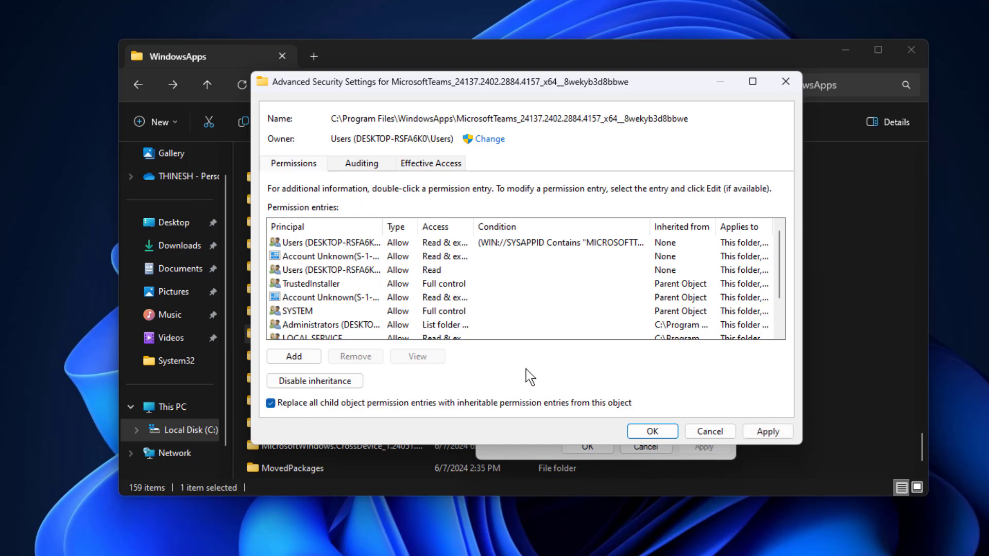
click(780, 431)
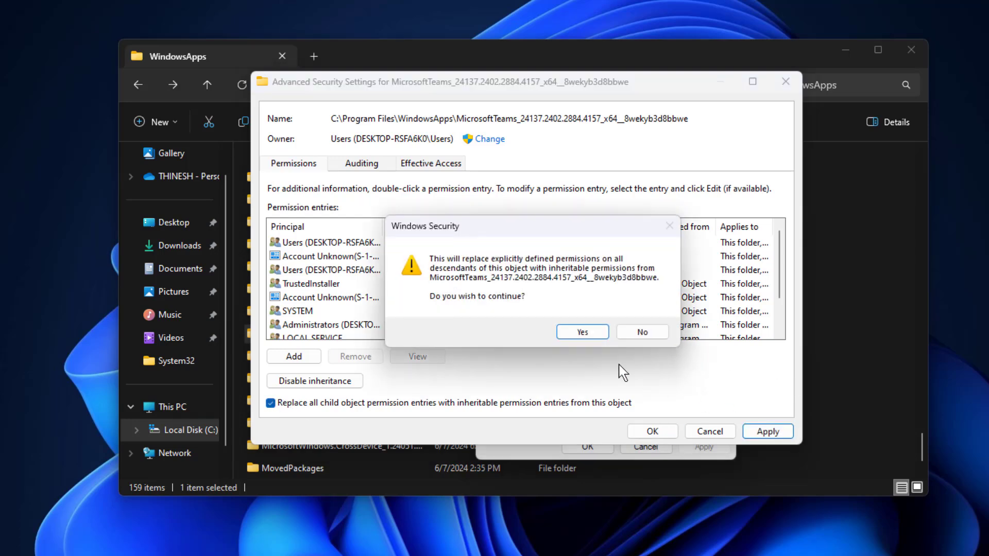
click(582, 333)
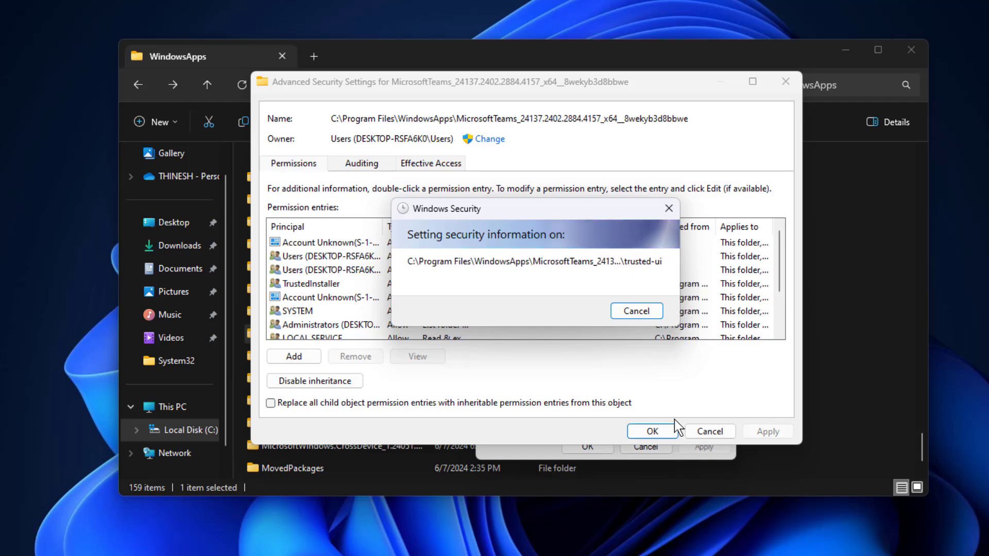
click(669, 426)
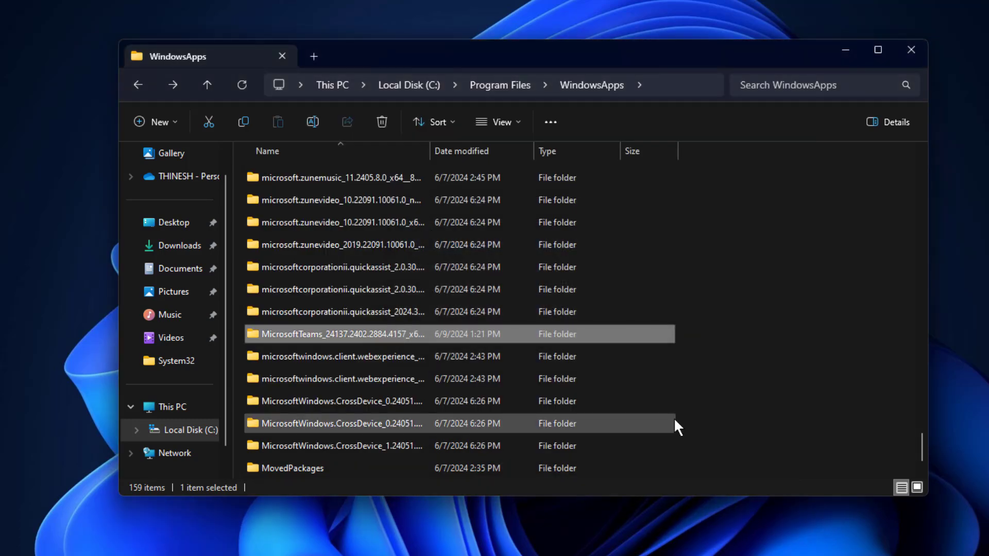
- Delete the MicrosoftTeams_24137.2402.2884.4157 folder from WindowsApps and close the window
right_click(454, 332)
click(838, 326)
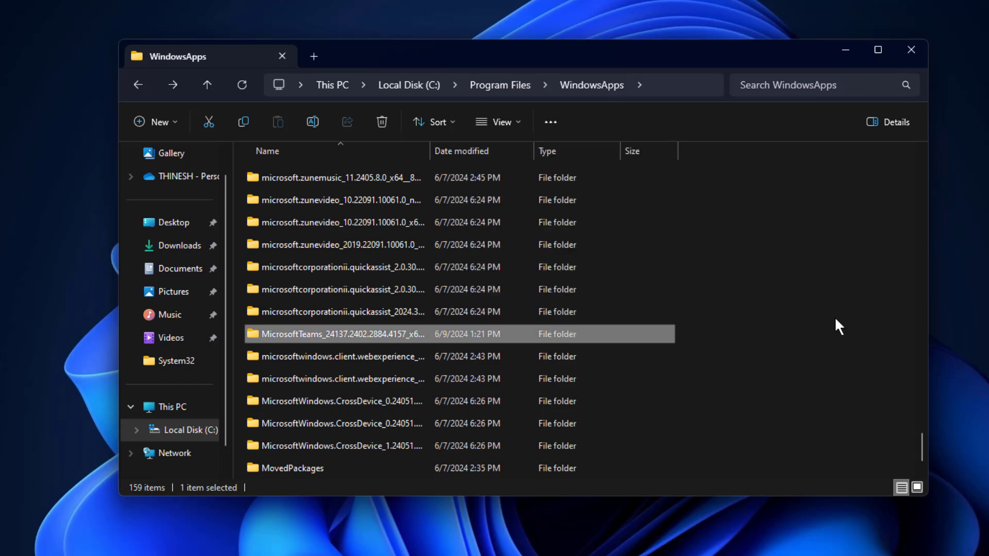
key(Delete)
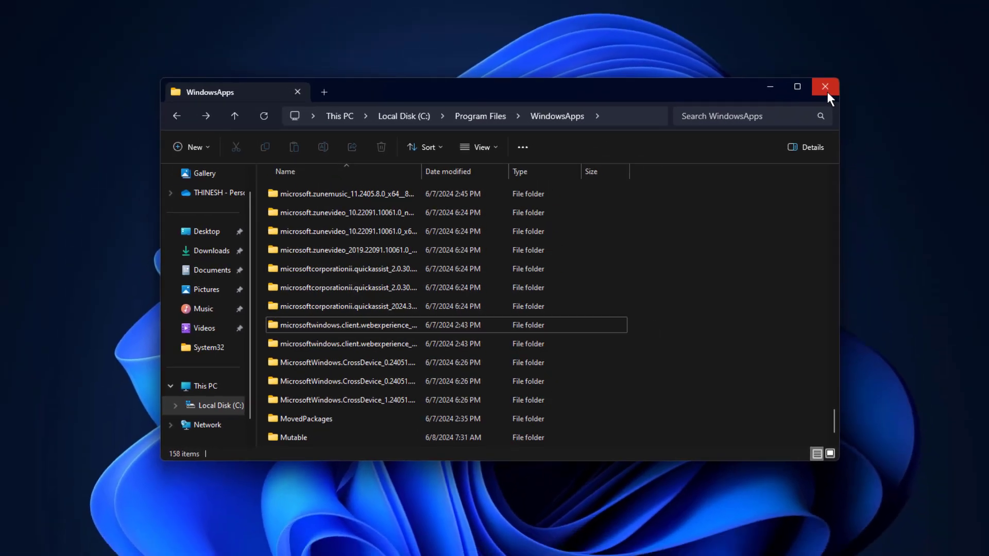
click(900, 55)
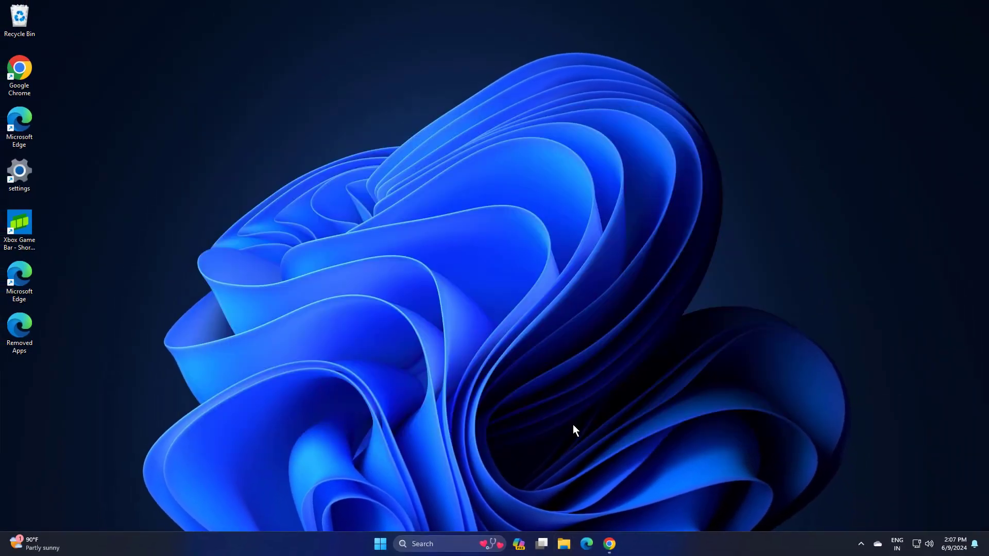
- Open Local Disk (C:) in File Explorer and set Folder Options to show hidden files, folders, and drives
click(564, 544)
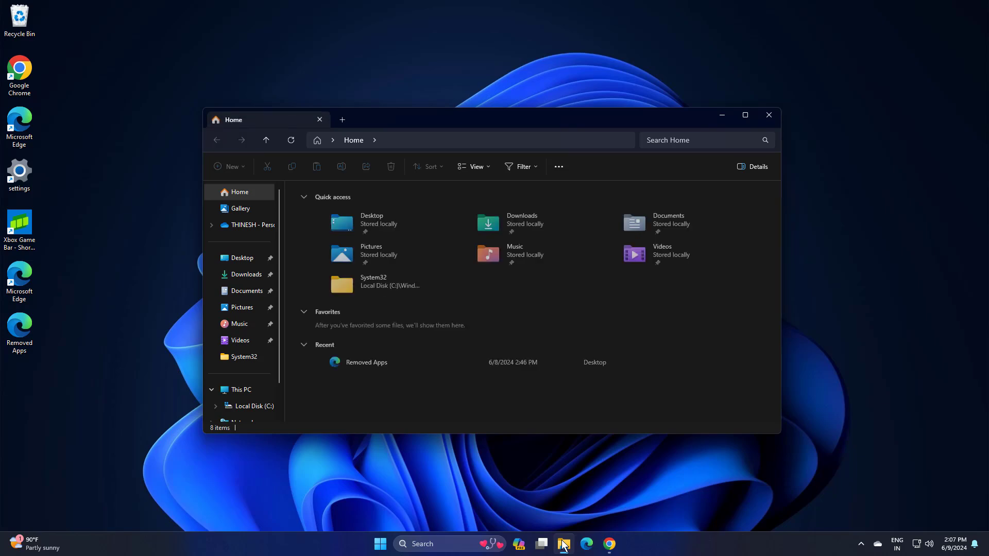
click(255, 407)
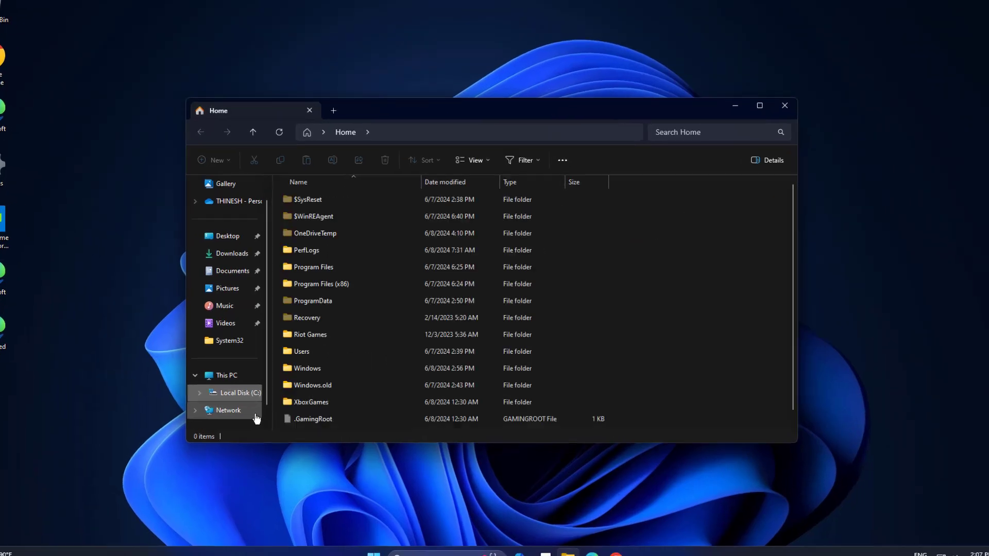
click(519, 107)
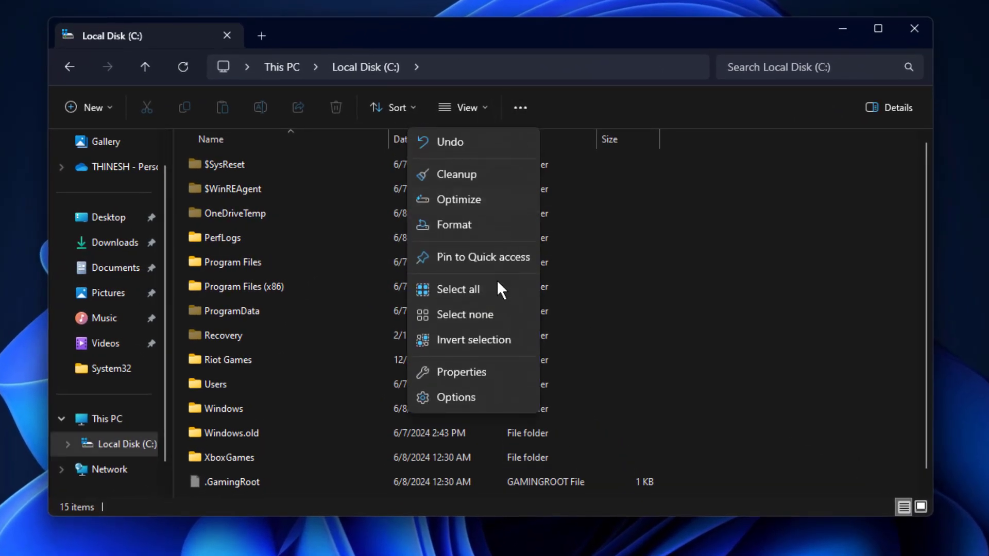
click(483, 401)
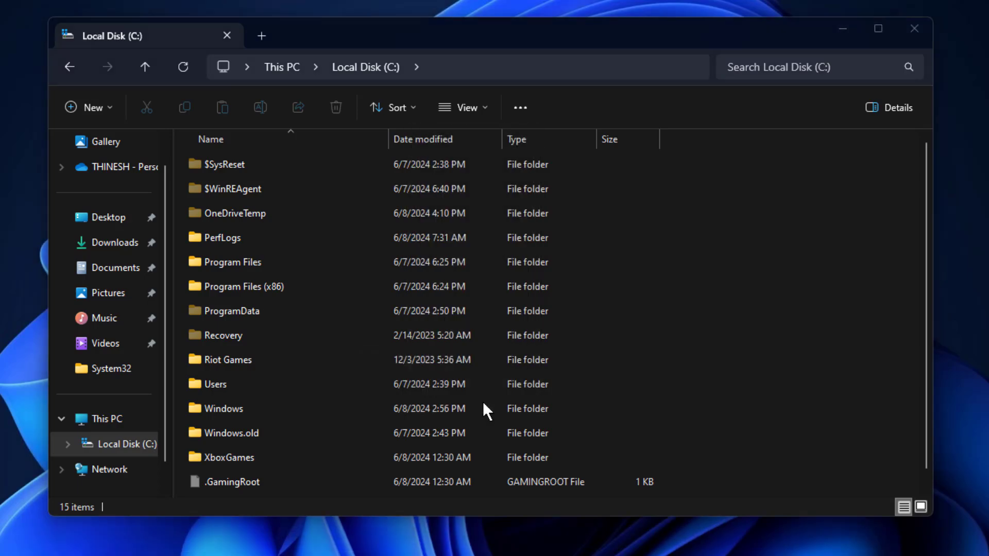
click(126, 180)
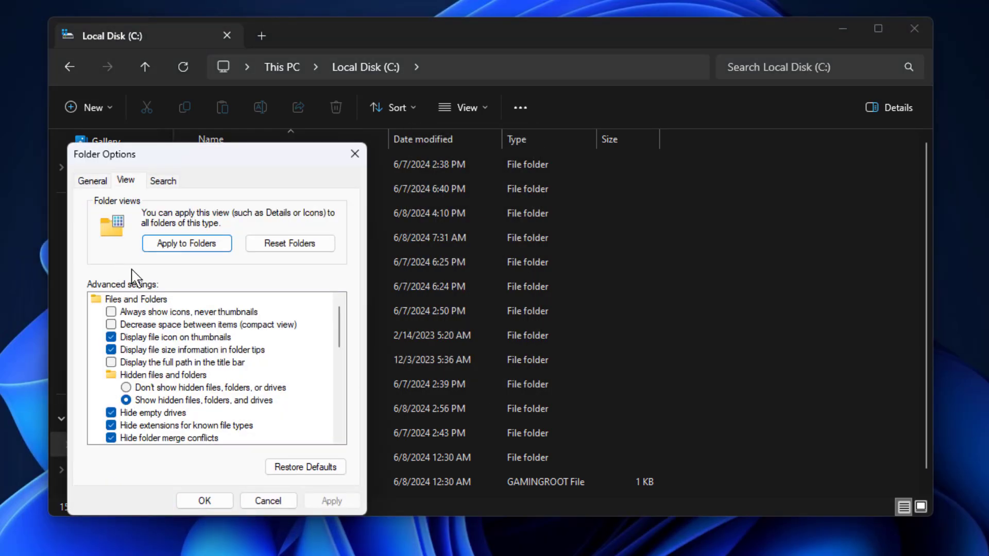
click(126, 387)
click(126, 401)
click(334, 504)
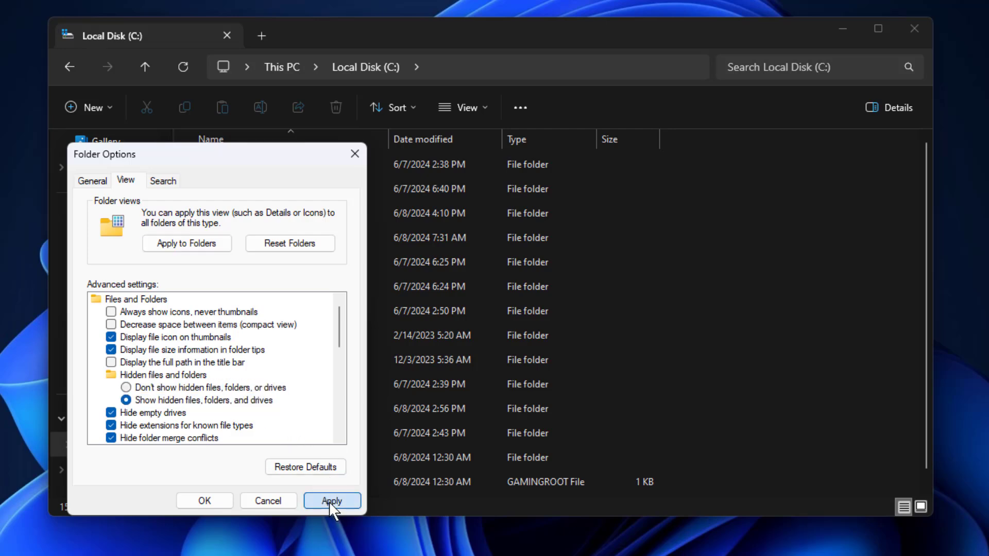
click(205, 503)
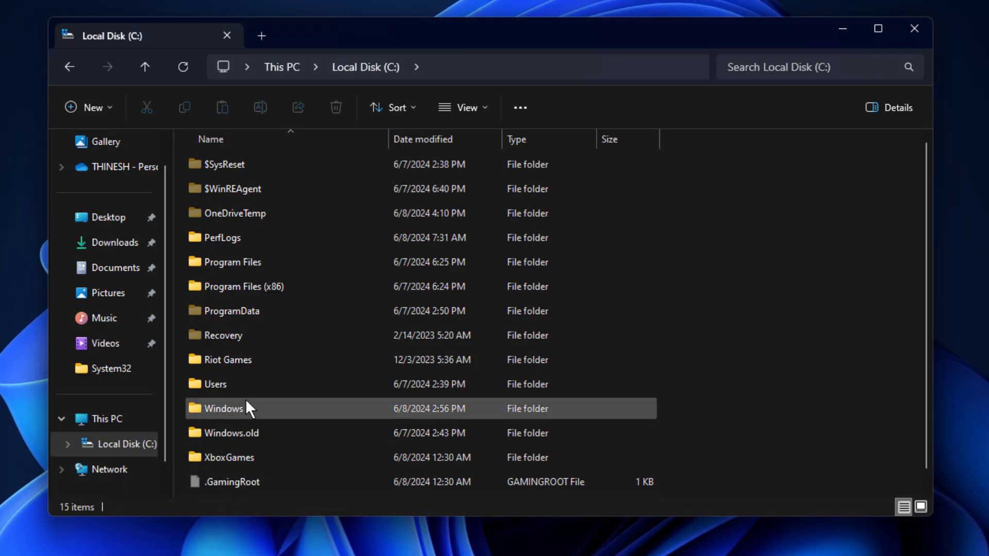
- Go from Users into the personal profile folder and open its AppData\Roaming\Microsoft folder
double_click(246, 389)
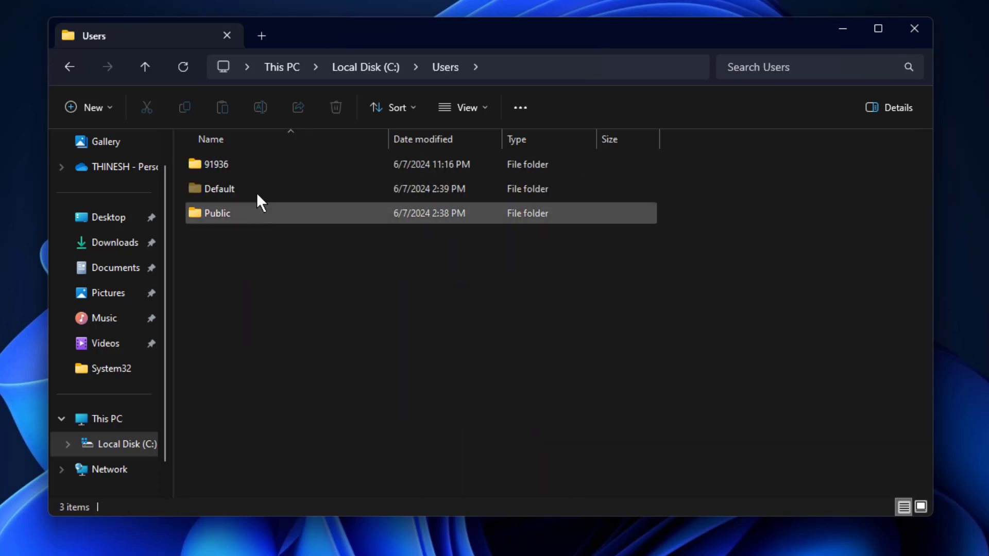
double_click(260, 171)
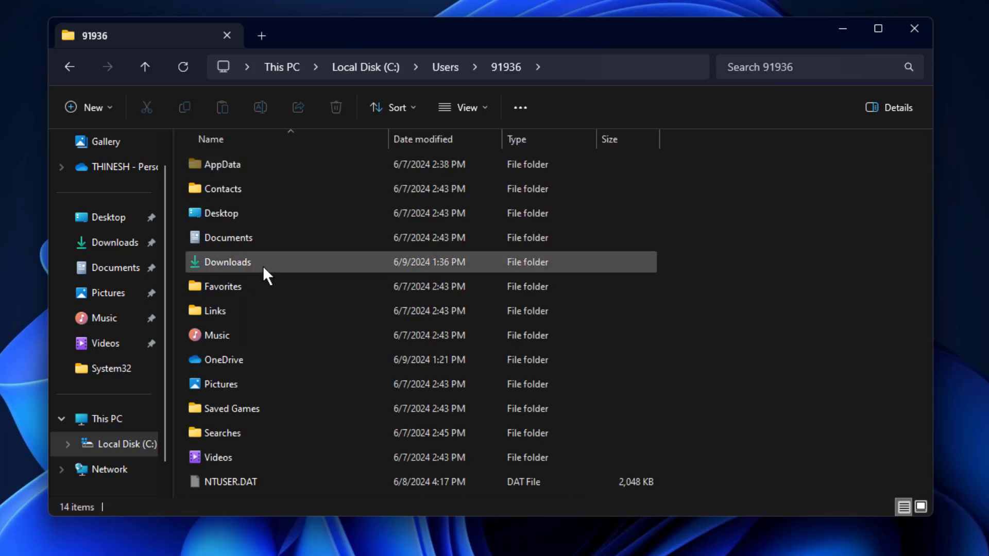
double_click(278, 169)
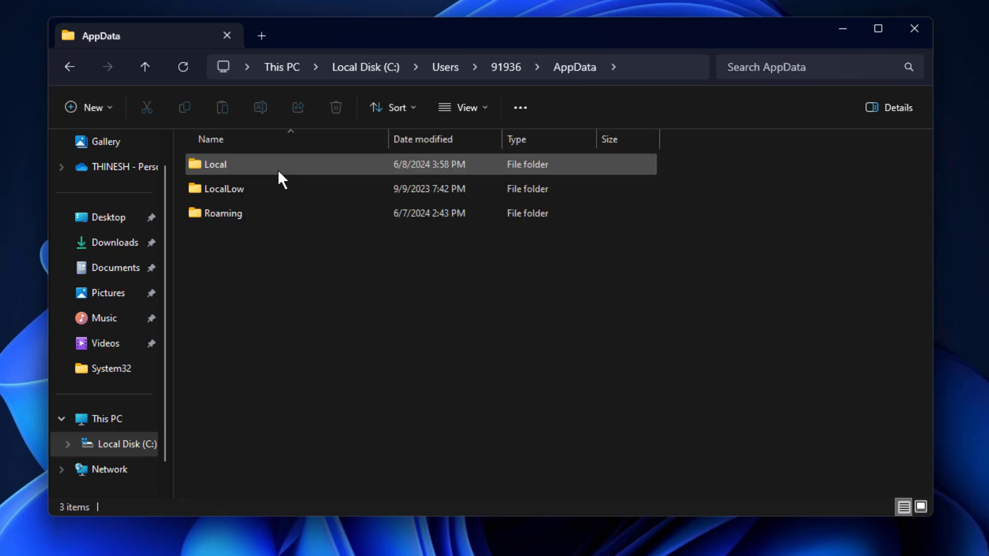
double_click(270, 211)
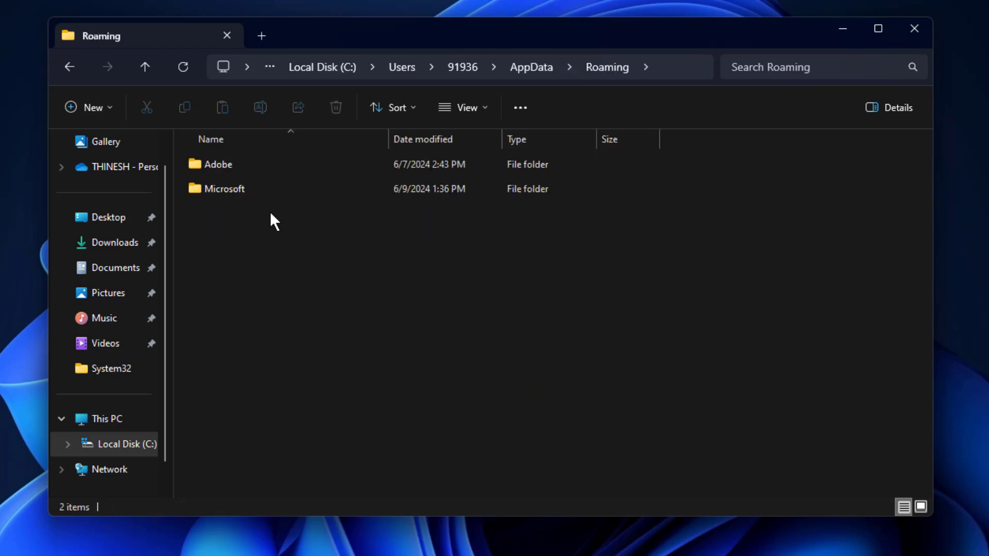
double_click(271, 196)
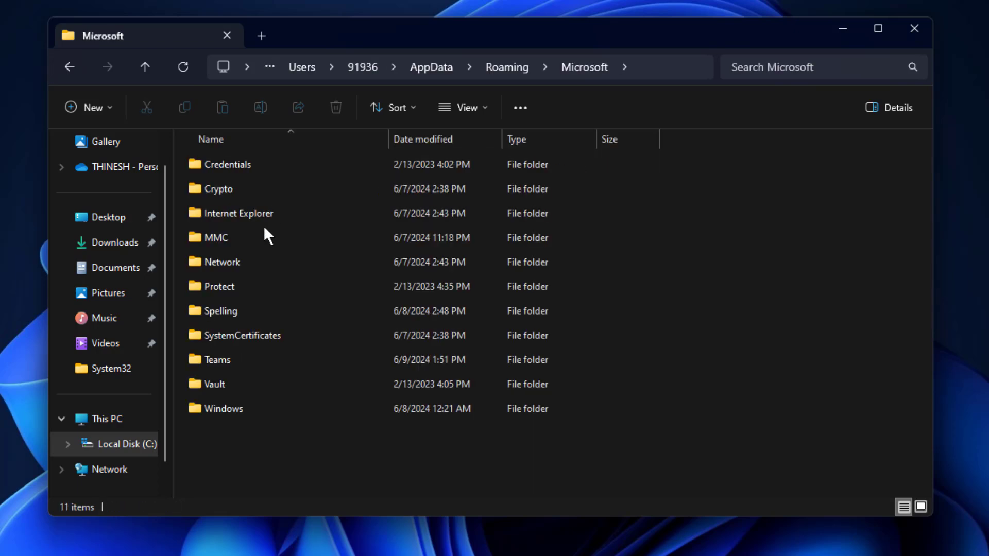
- Delete the Teams folder from the Roaming Microsoft folder and close File Explorer
click(252, 362)
right_click(252, 357)
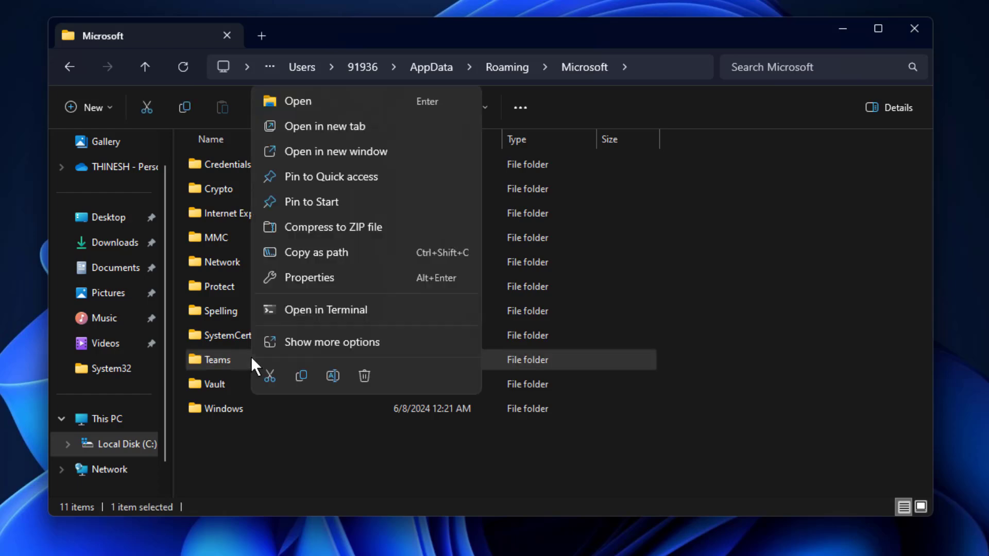
click(363, 375)
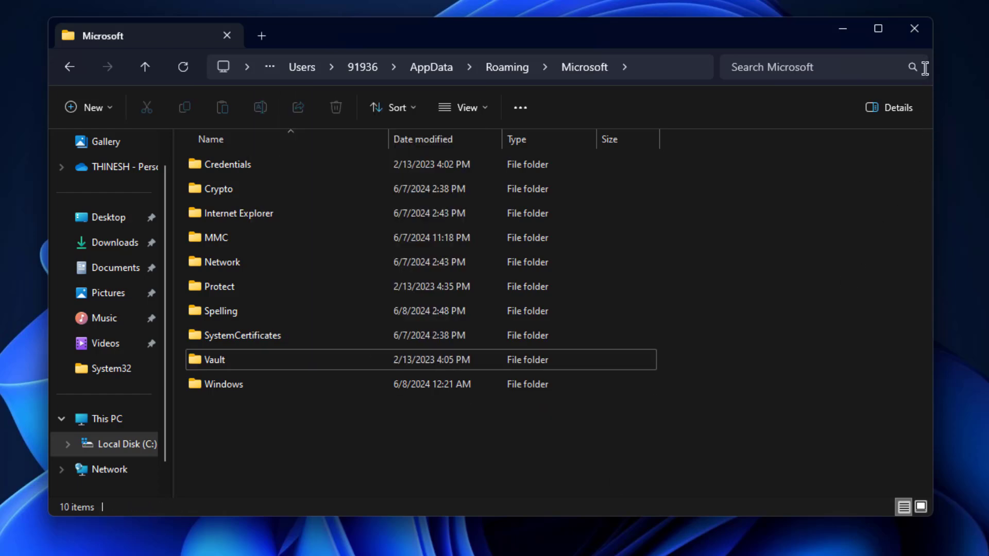
click(921, 34)
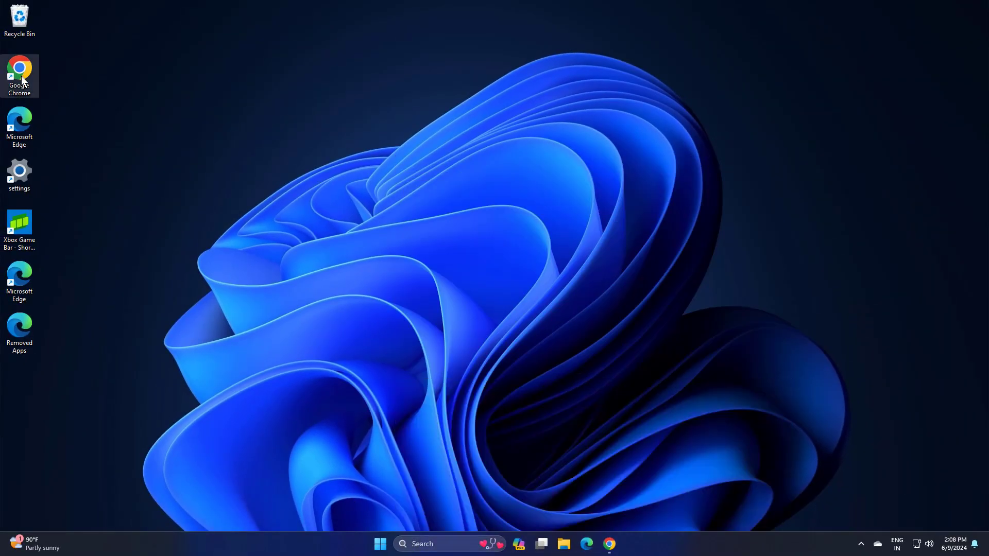
- Empty the Recycle Bin, permanently deleting its contents
double_click(20, 76)
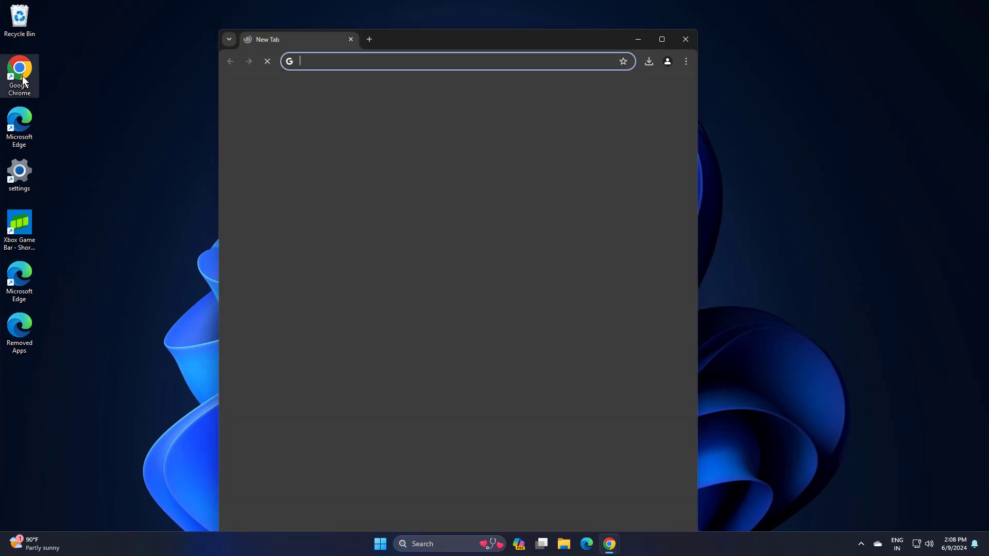
click(692, 39)
right_click(32, 24)
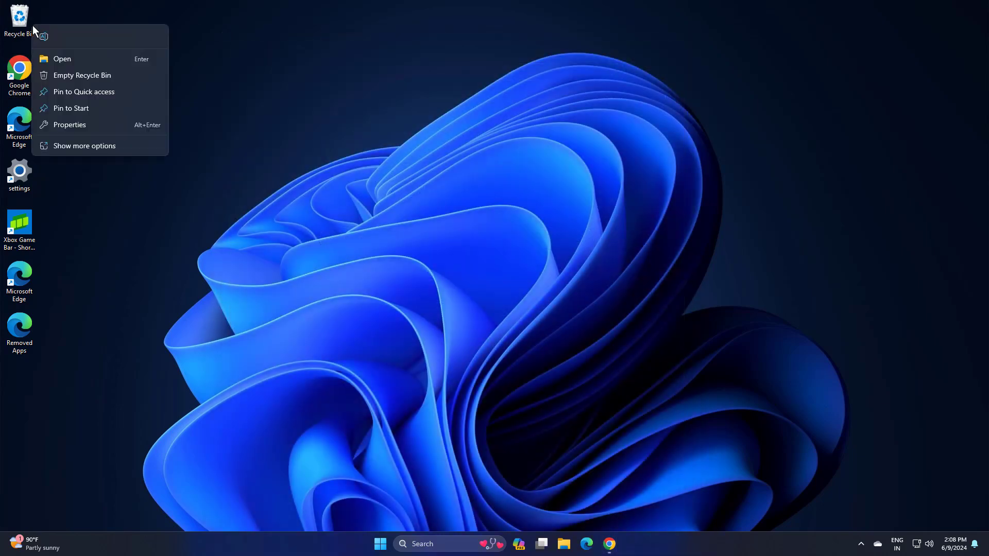
click(72, 75)
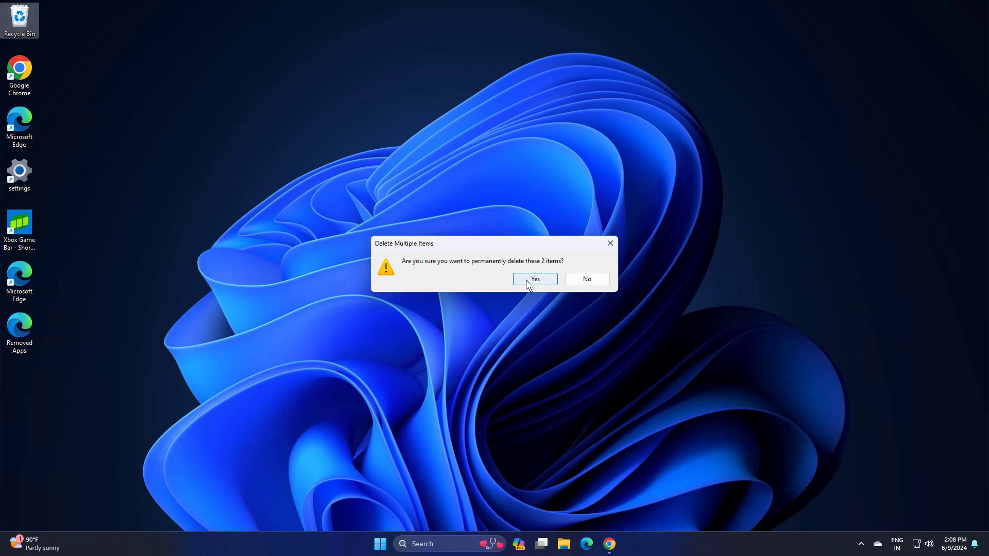
click(527, 280)
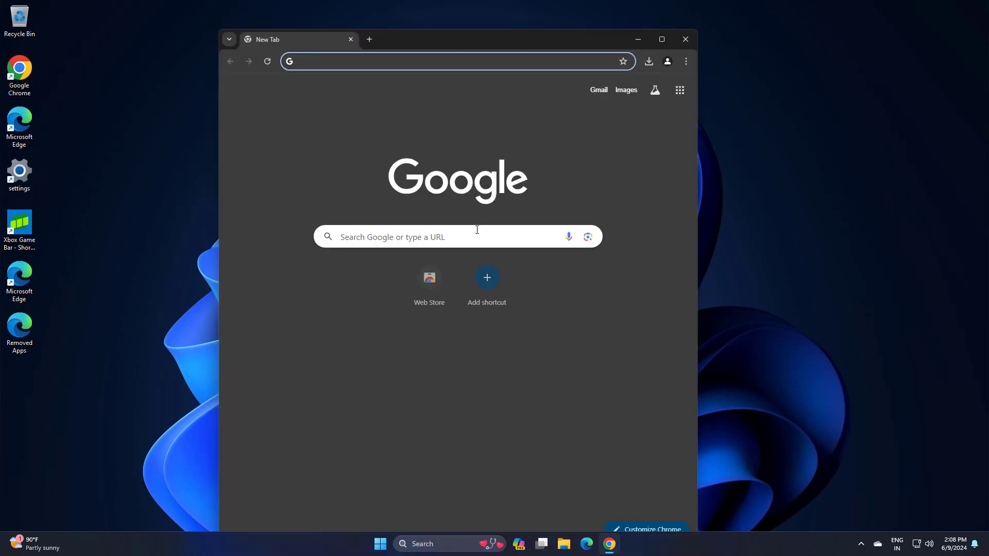
- In Google Chrome, search for "ms teams download" and download Teams for home from Microsoft's Download Microsoft Teams Desktop and Mobile Apps page
click(426, 233)
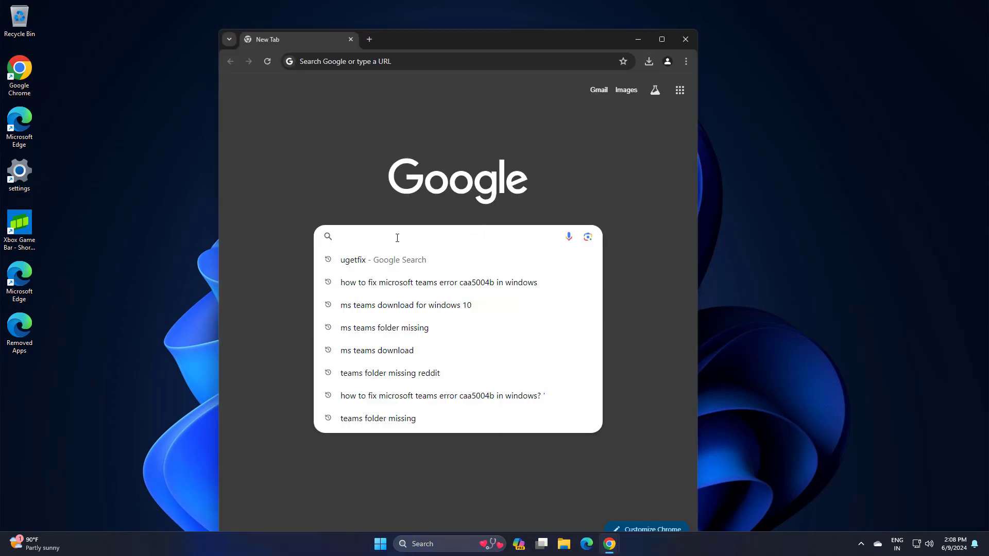
click(378, 350)
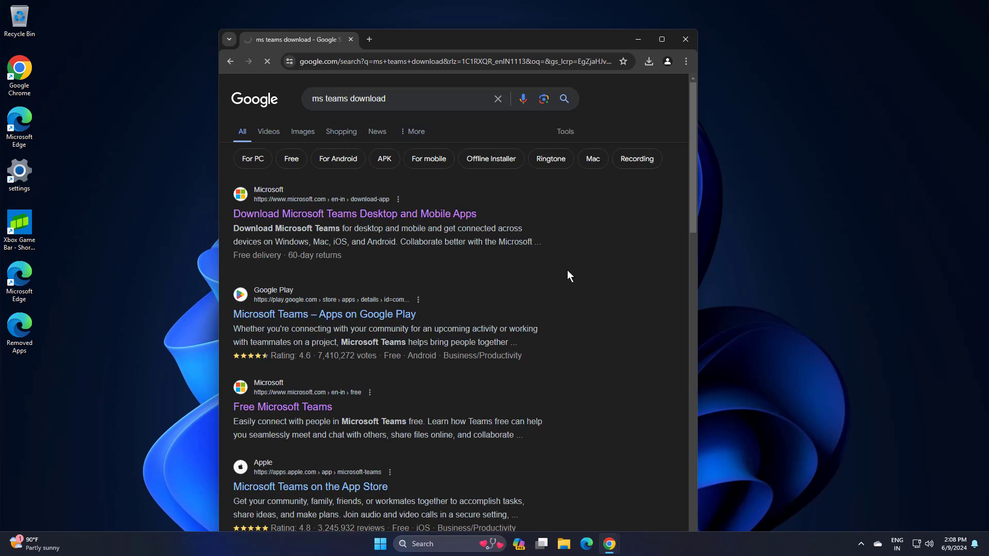
scroll(568, 271, down, 2)
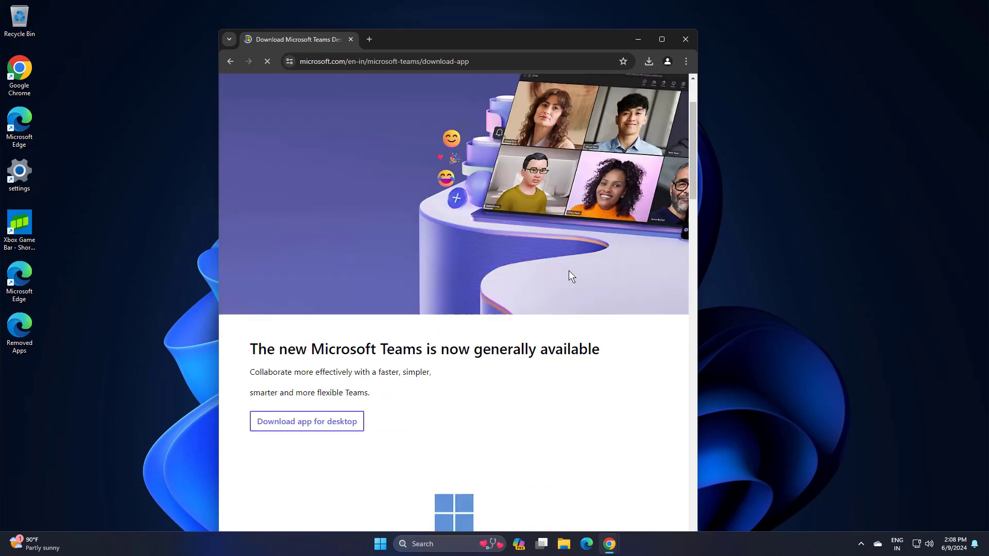
scroll(568, 270, down, 5)
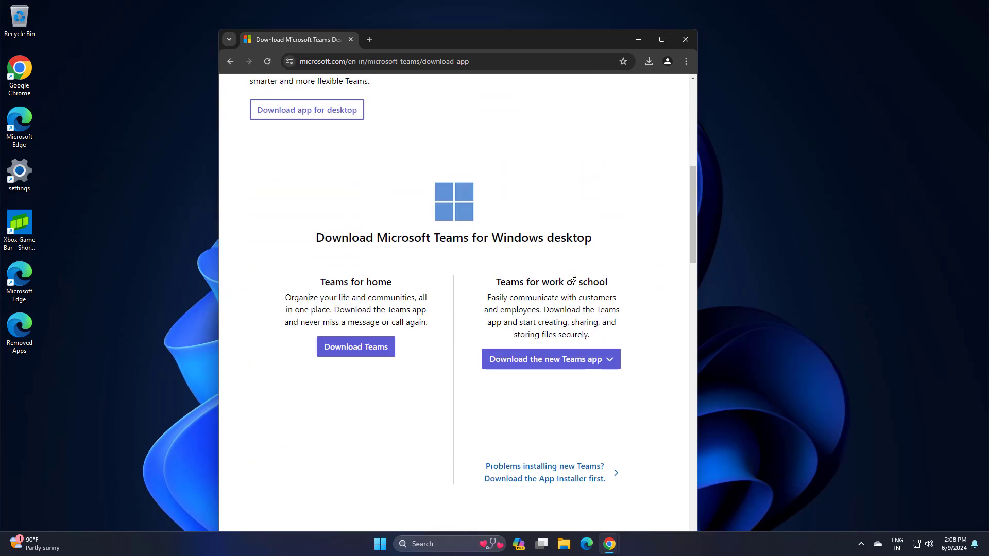
scroll(569, 270, down, 3)
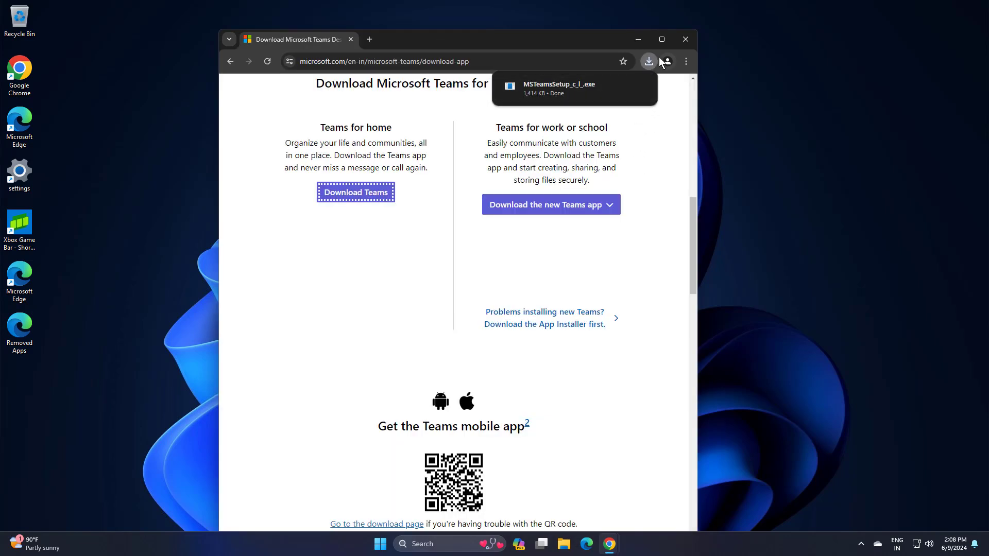
- Launch the downloaded MSTeamsSetup_c_l_.exe installer from the recent downloads and close the browser
click(649, 61)
click(650, 61)
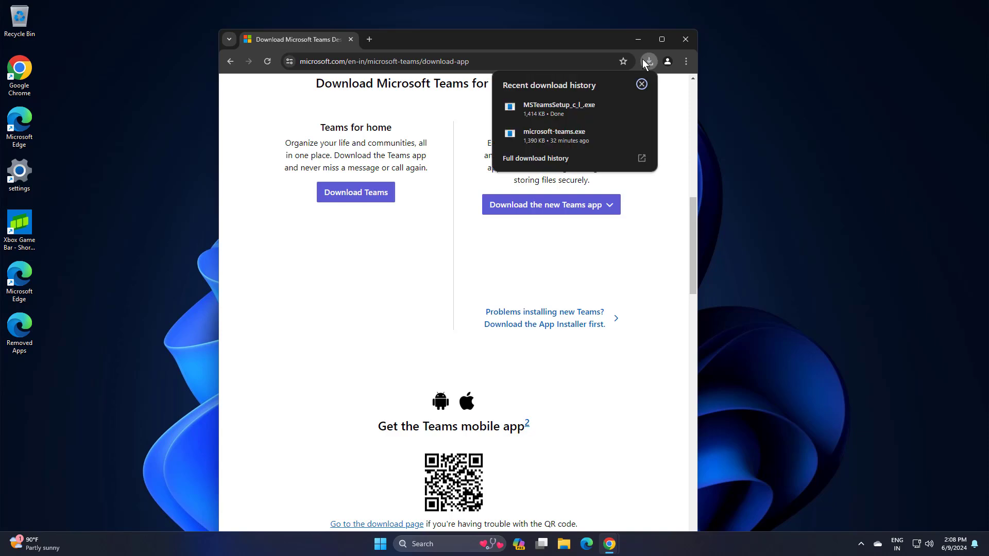
click(552, 112)
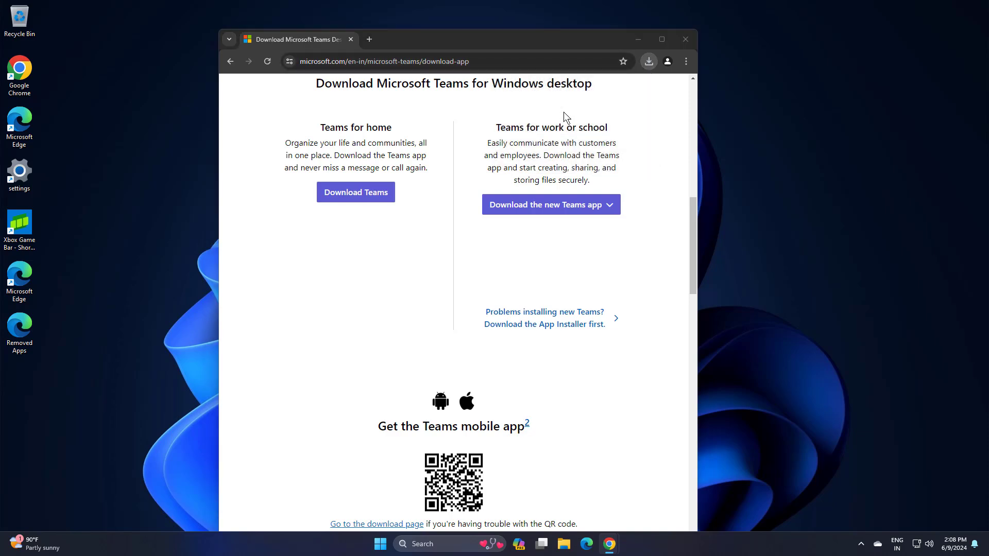
click(685, 40)
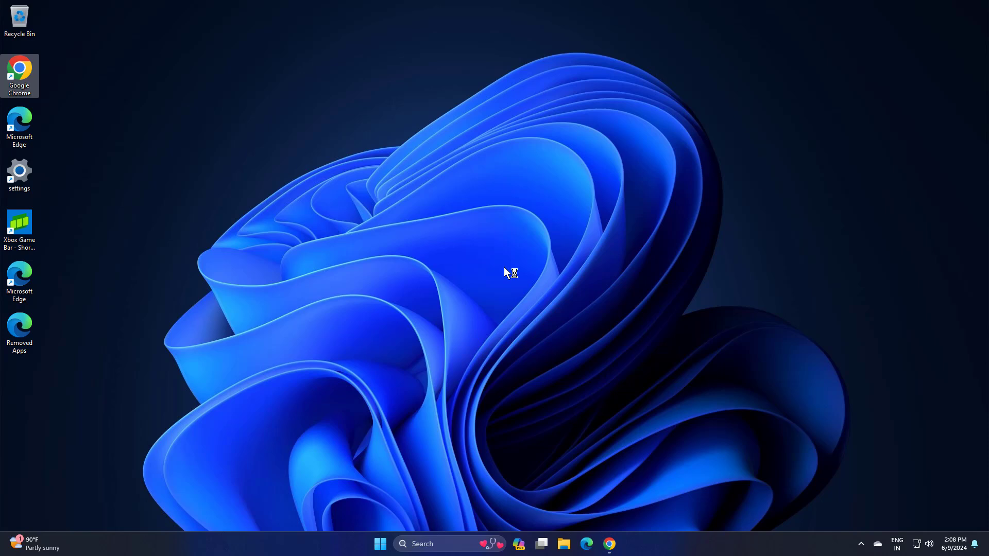